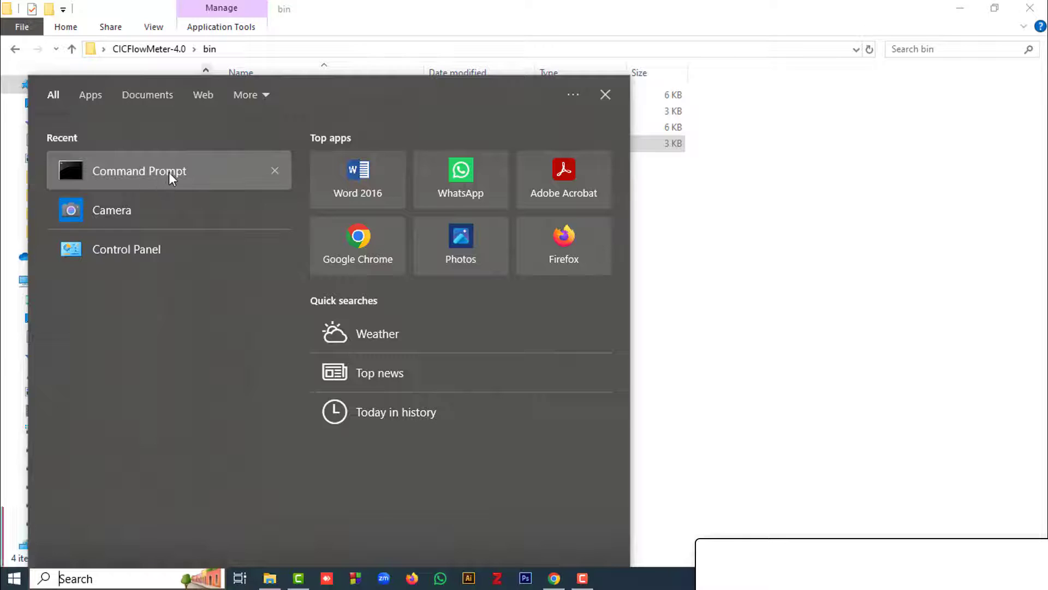
Step: Open Command Prompt as administrator and change the directory to the desktop's CICFlowMeter-4.0\bin folder
{"action": "right_click", "coordinate": [168, 172]}
{"action": "left_click", "coordinate": [224, 190]}
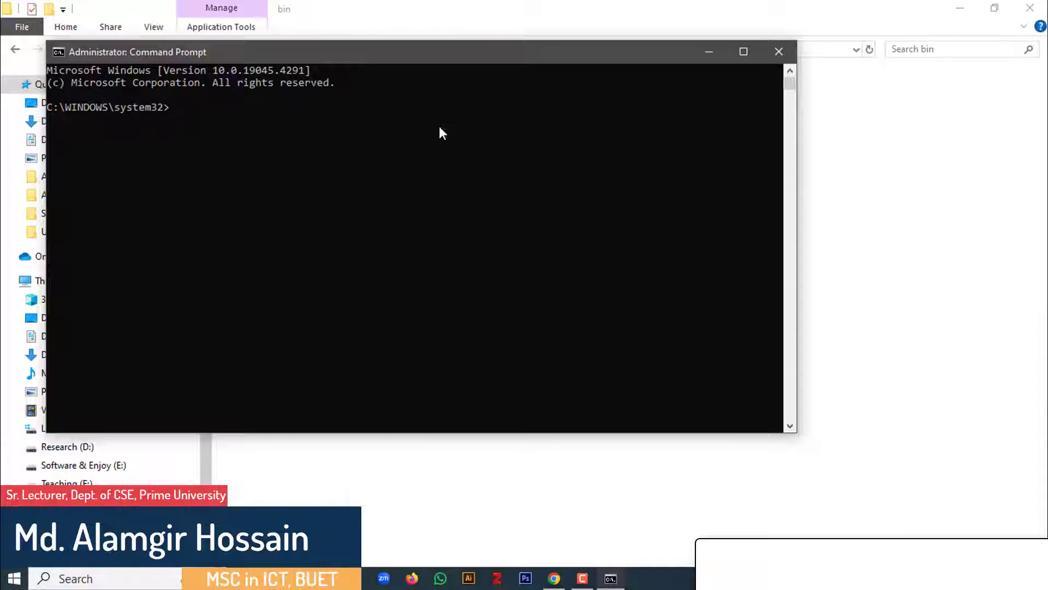
{"action": "left_click_drag", "start_coordinate": [354, 53], "coordinate": [667, 329]}
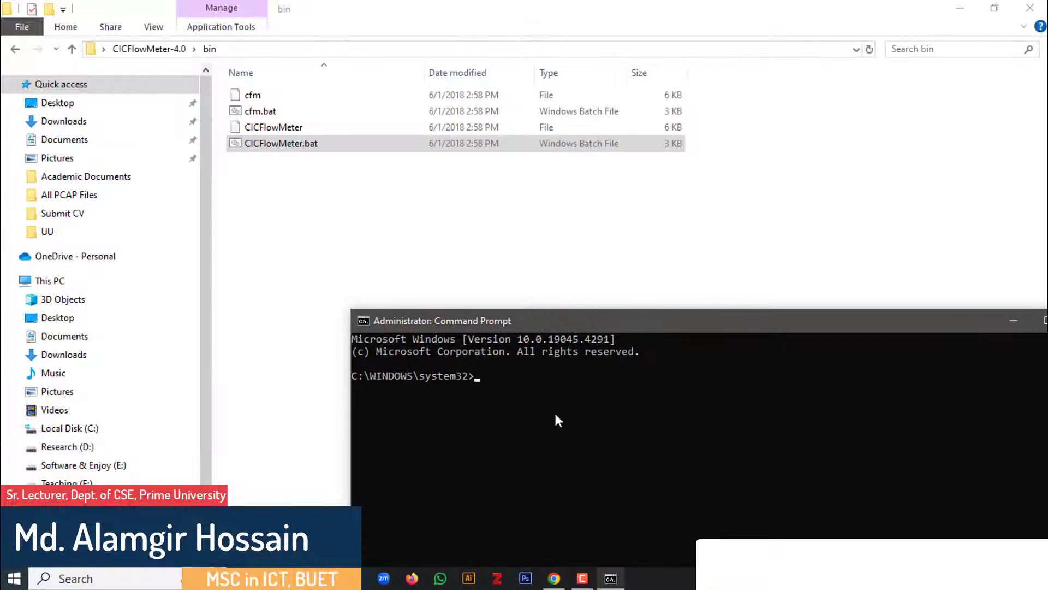
{"action": "type", "text": "cd"}
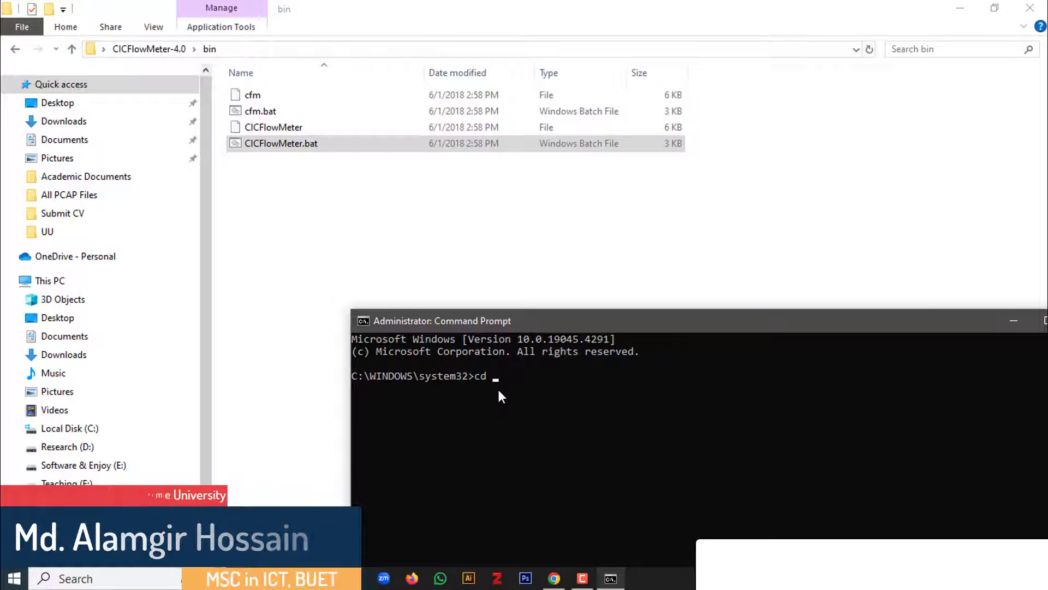
{"action": "type", "text": "C:\\Users\\Alamgir Hossain\\Desktop\\CICFlowMeter-4.0\\bin"}
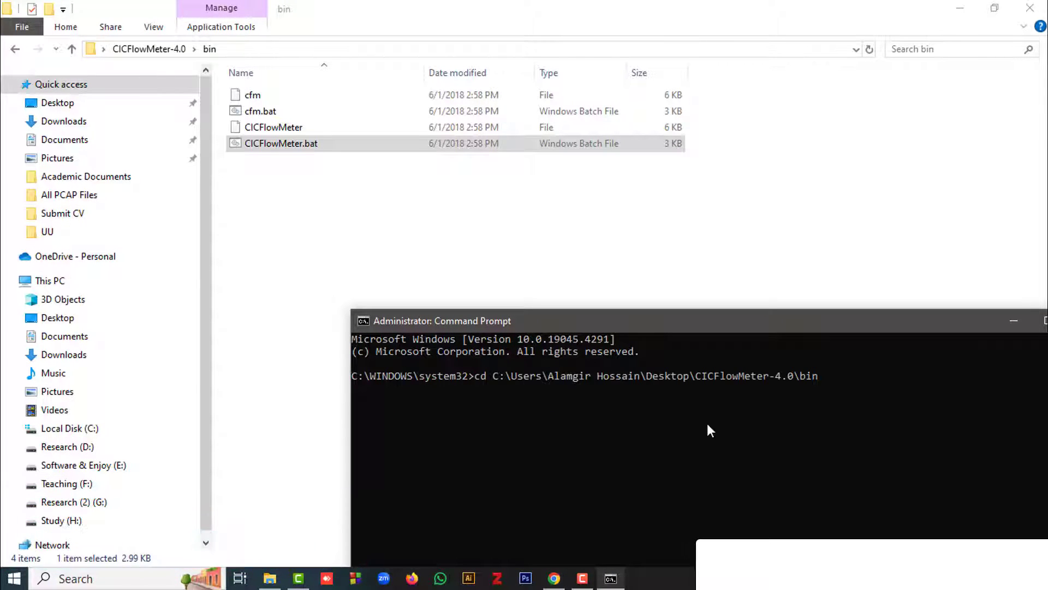
{"action": "key", "text": "Return"}
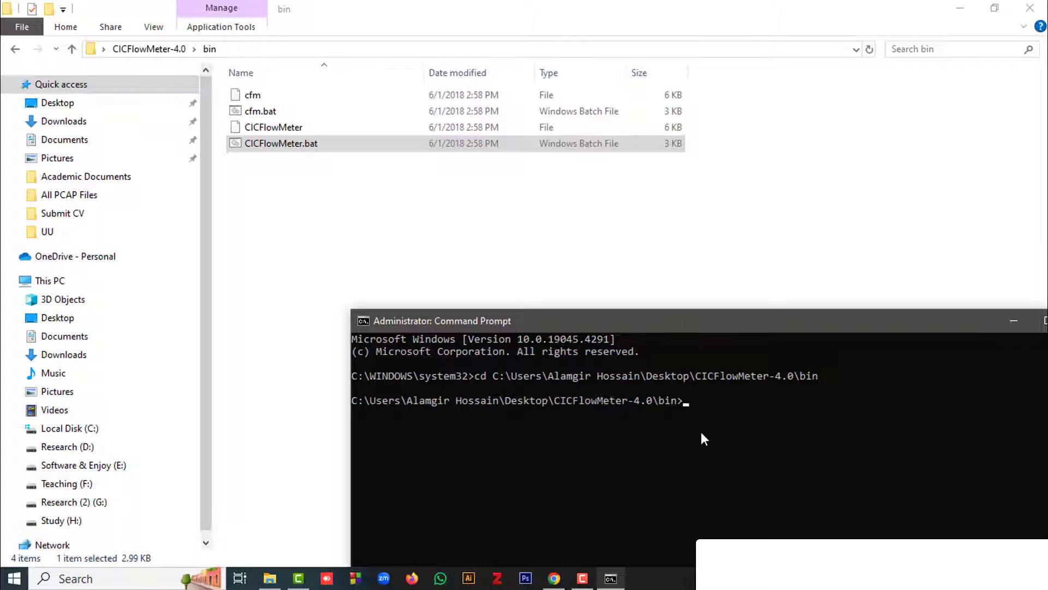
Step: Run CICFlowMeter.bat from the bin folder in Command Prompt
{"action": "type", "text": "CICFlowMeter.bat"}
{"action": "key", "text": "Return"}
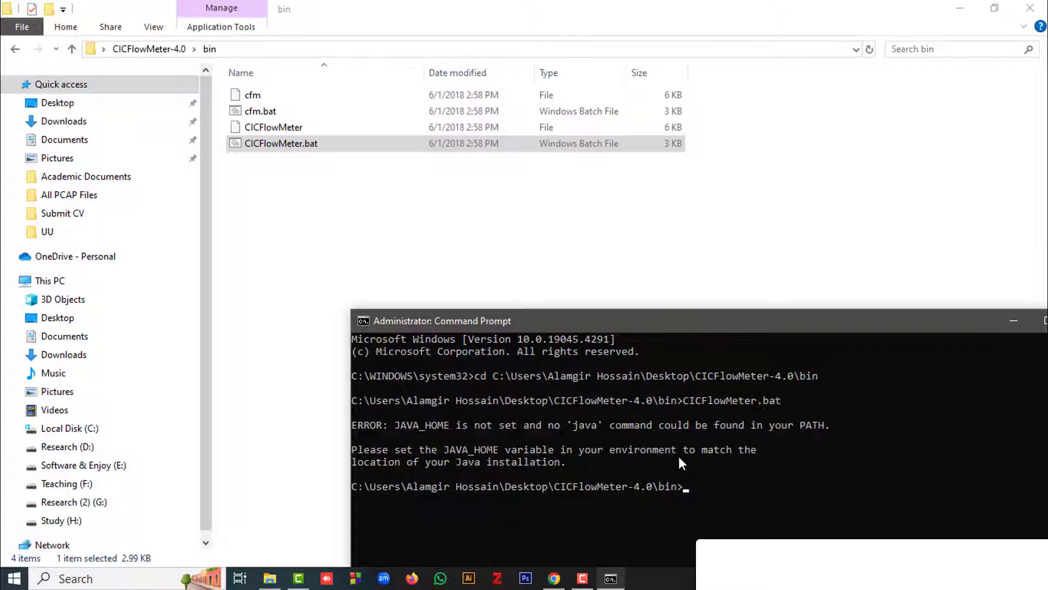
{"action": "left_click_drag", "start_coordinate": [714, 324], "coordinate": [697, 236]}
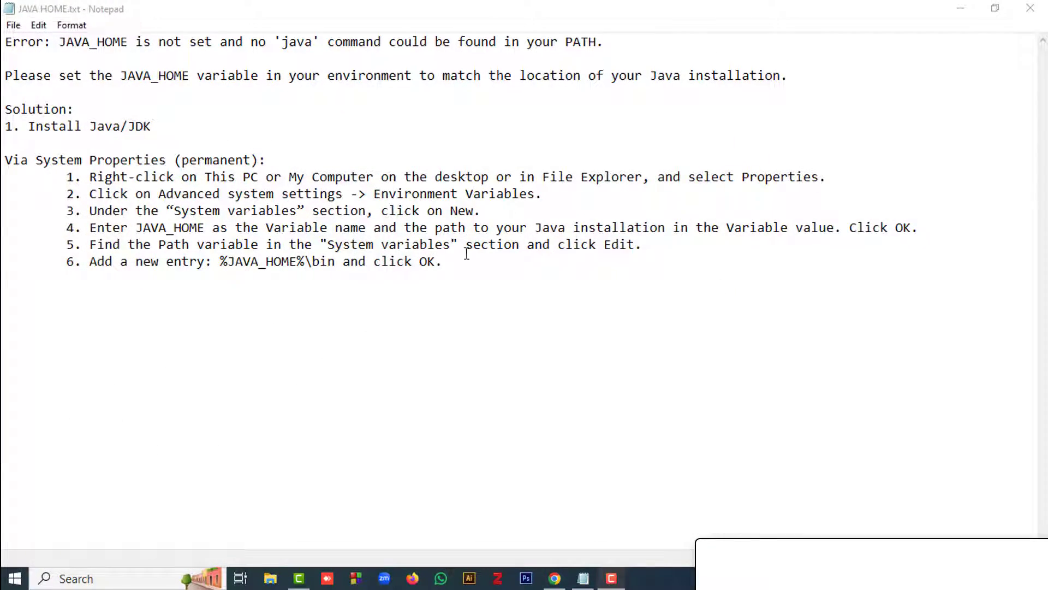
Step: Review the JAVA_HOME error and its solution steps in the JAVA HOME.txt notes, starting with the Java/JDK installation
{"action": "left_click_drag", "start_coordinate": [464, 263], "coordinate": [3, 42]}
{"action": "left_click", "coordinate": [235, 170]}
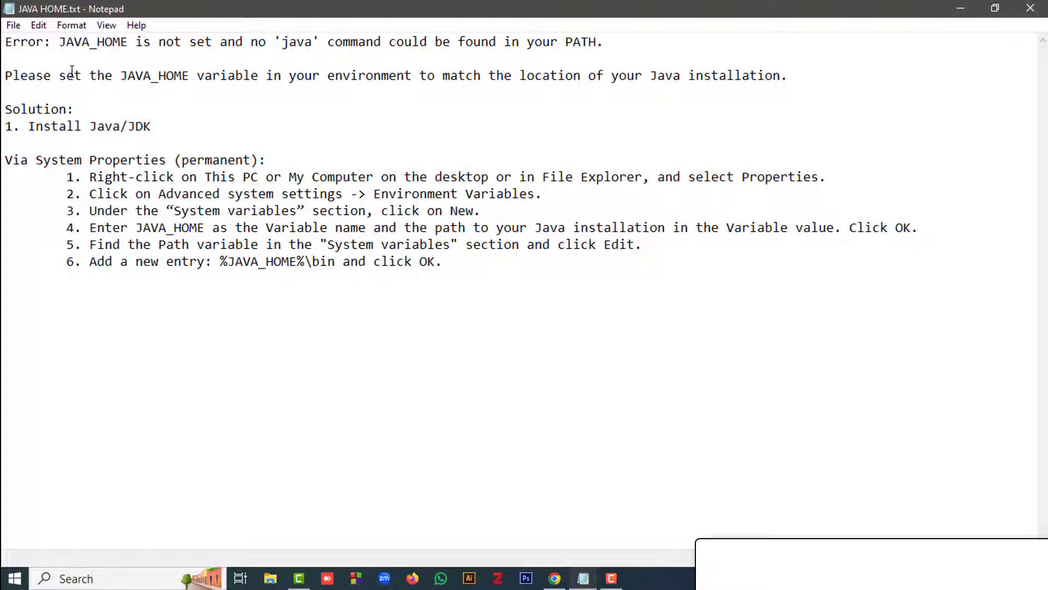
{"action": "left_click_drag", "start_coordinate": [152, 126], "coordinate": [5, 127]}
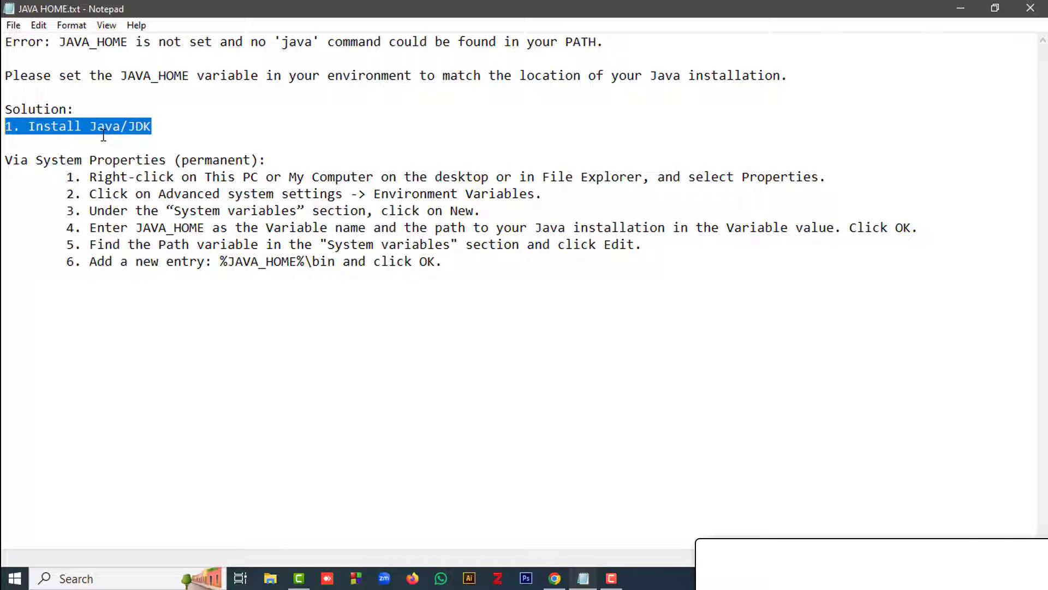
{"action": "left_click", "coordinate": [198, 130]}
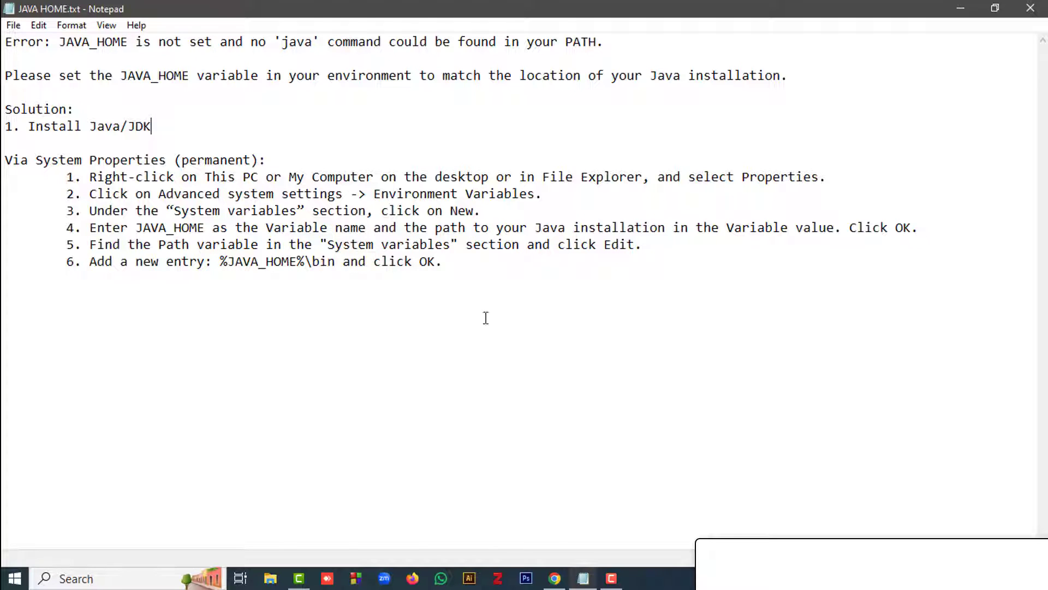
Step: Switch to Chrome and bring up the JDK 8 Windows installers on Oracle's Java Downloads page
{"action": "left_click", "coordinate": [554, 578]}
{"action": "scroll", "coordinate": [451, 388], "scroll_direction": "up", "scroll_amount": 5}
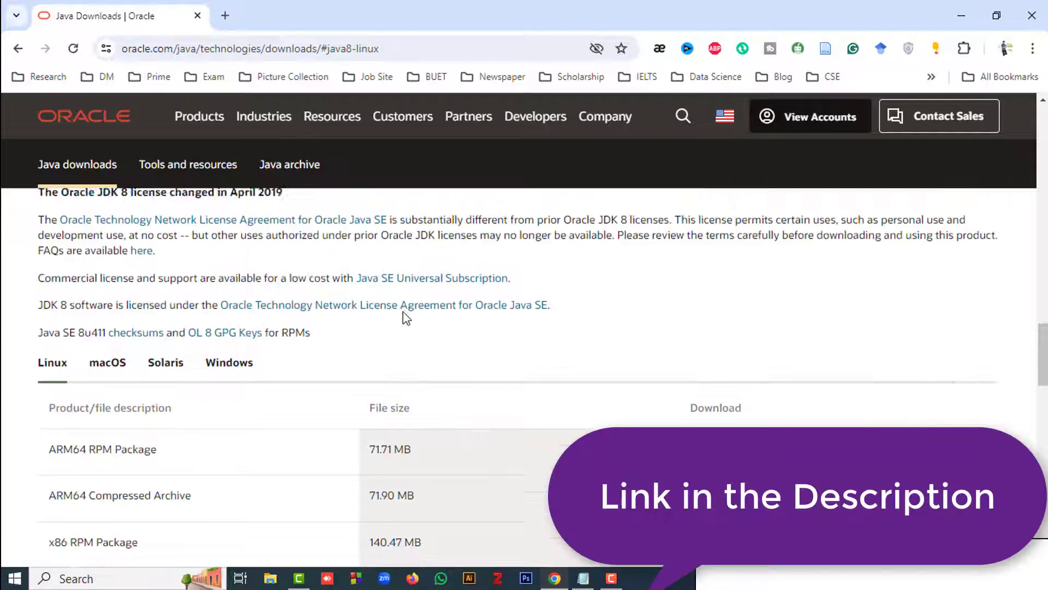
{"action": "scroll", "coordinate": [407, 316], "scroll_direction": "up", "scroll_amount": 8}
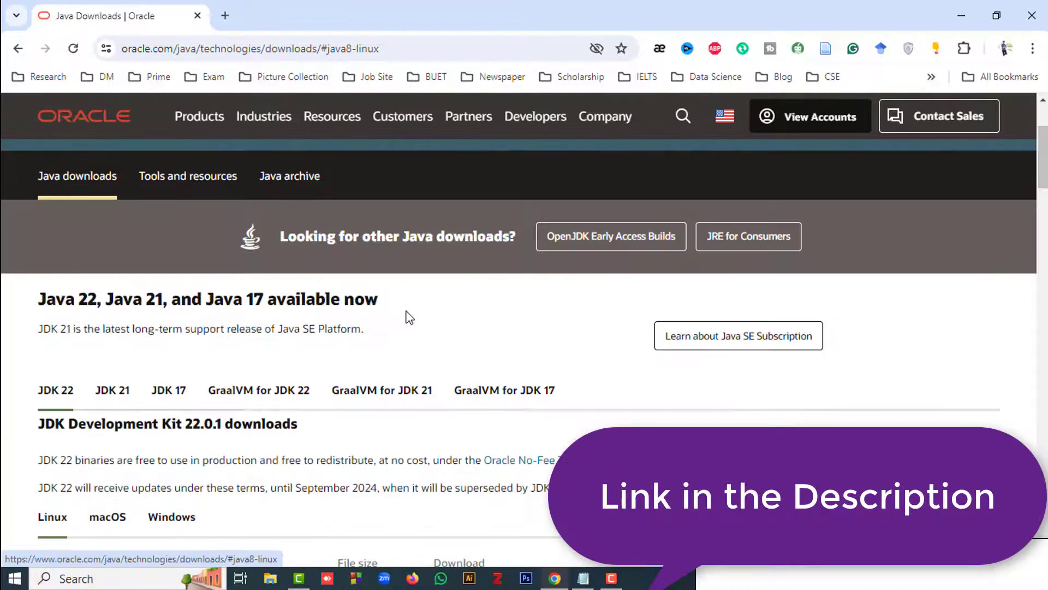
{"action": "scroll", "coordinate": [412, 365], "scroll_direction": "down", "scroll_amount": 4}
{"action": "scroll", "coordinate": [382, 365], "scroll_direction": "up", "scroll_amount": 4}
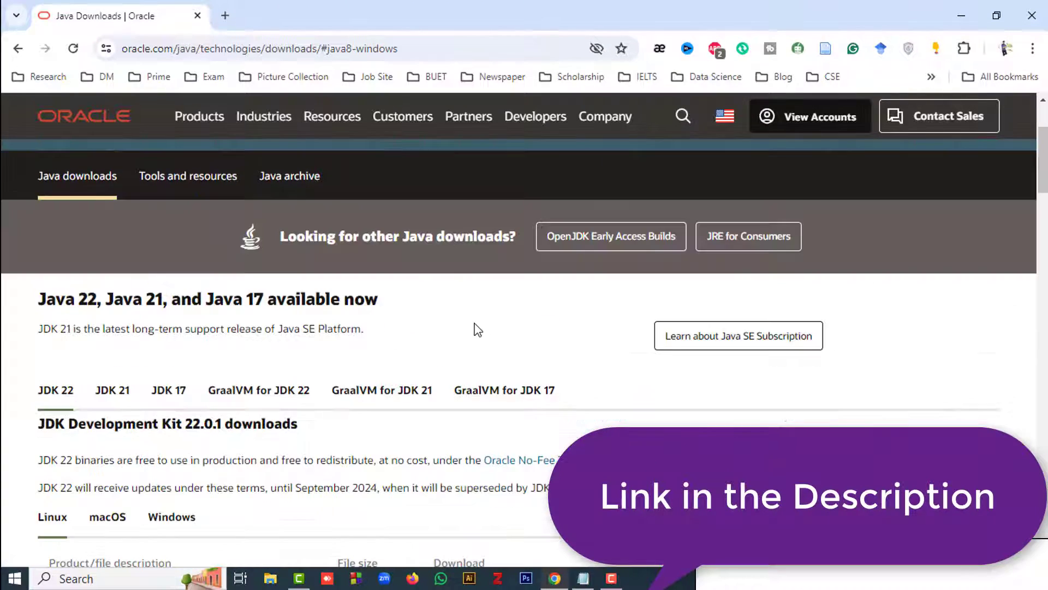
{"action": "scroll", "coordinate": [478, 329], "scroll_direction": "up", "scroll_amount": 3}
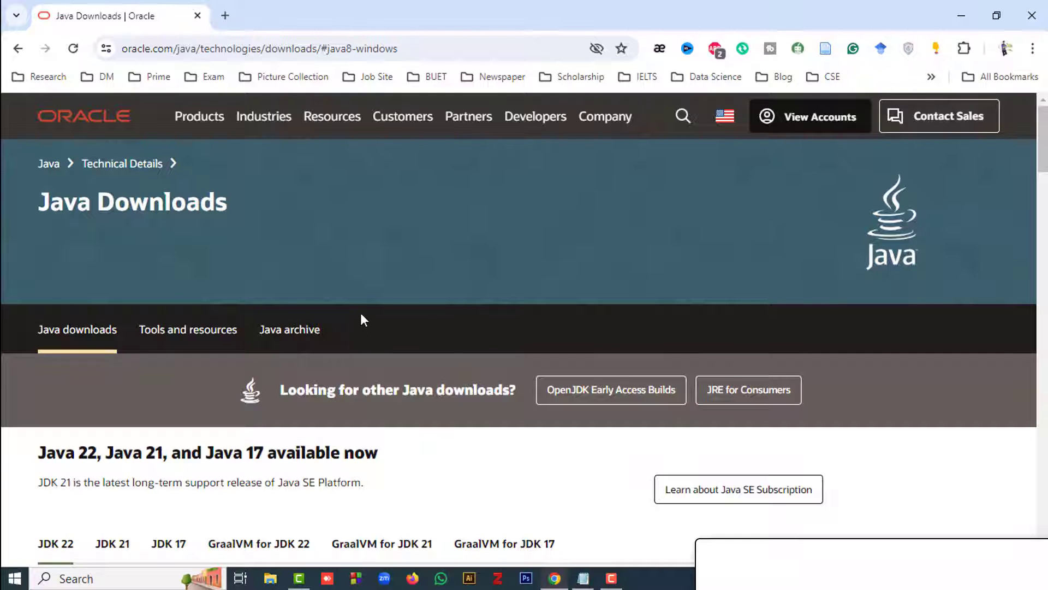
{"action": "scroll", "coordinate": [364, 326], "scroll_direction": "down", "scroll_amount": 12}
{"action": "scroll", "coordinate": [366, 350], "scroll_direction": "down", "scroll_amount": 13}
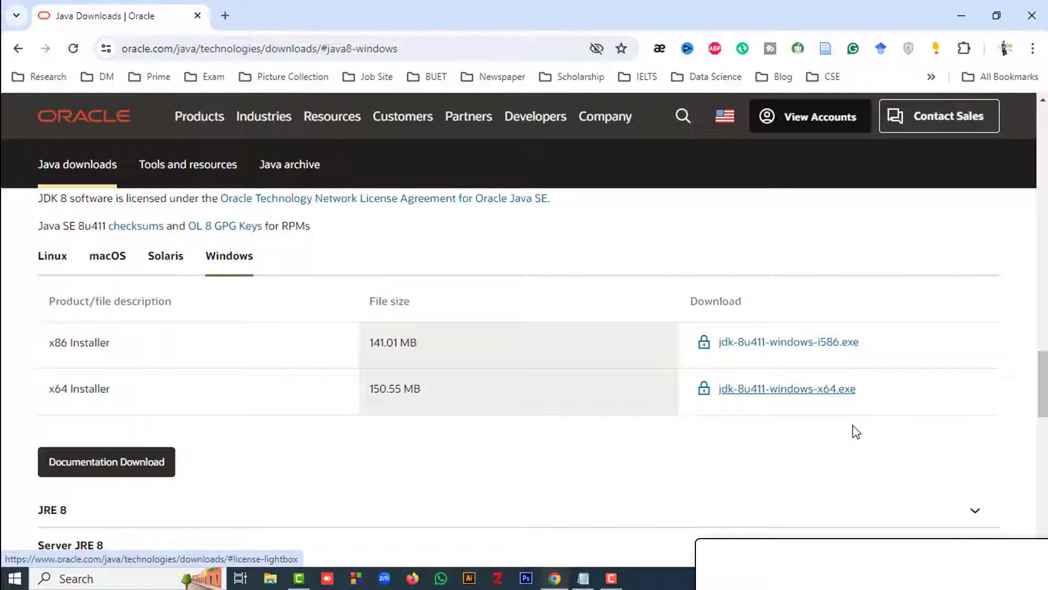
Step: Request the x64 installer jdk-8u411-windows-x64.exe and accept the Oracle Technology Network License Agreement for its download
{"action": "left_click", "coordinate": [823, 390]}
{"action": "left_click_drag", "start_coordinate": [686, 265], "coordinate": [586, 246]}
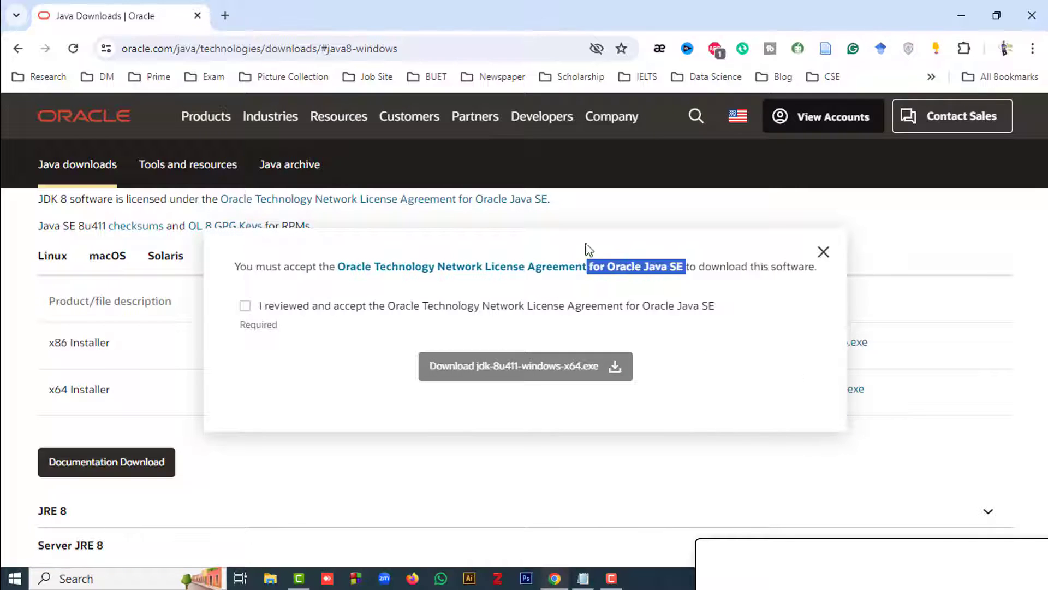
{"action": "left_click", "coordinate": [769, 328]}
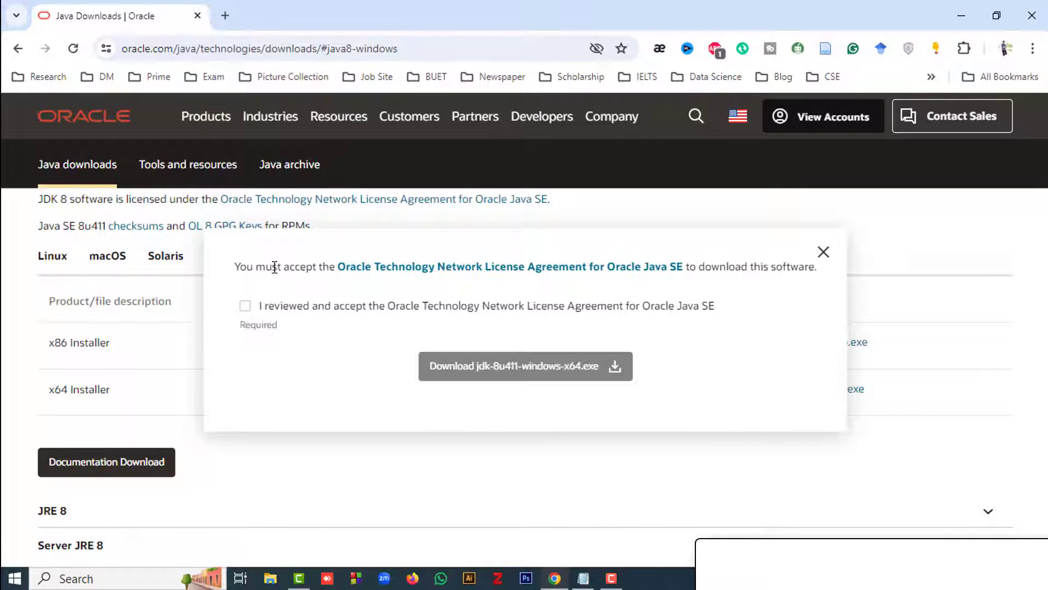
{"action": "left_click", "coordinate": [245, 306]}
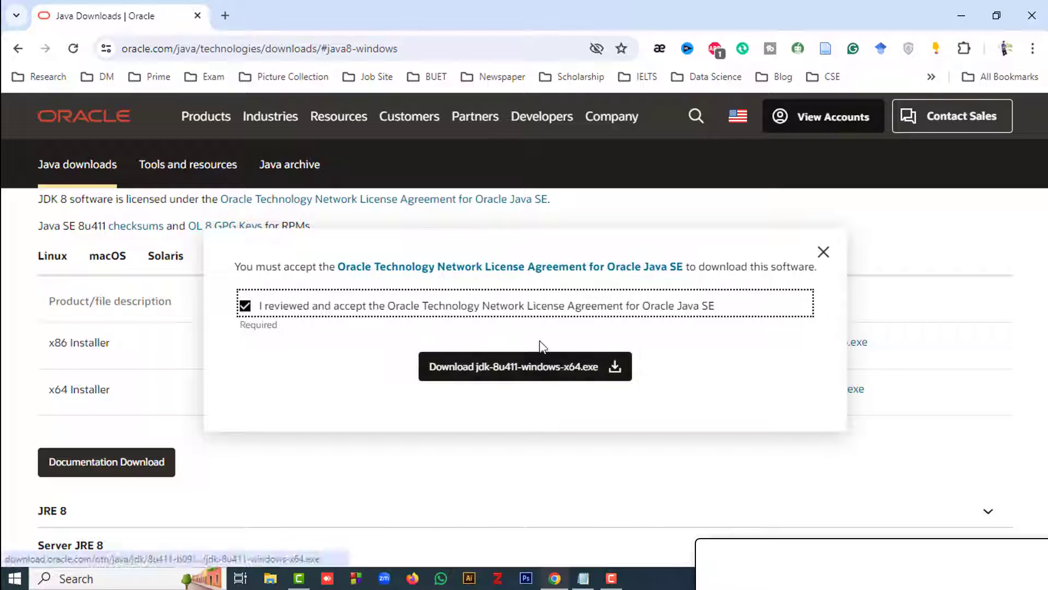
{"action": "left_click", "coordinate": [494, 377]}
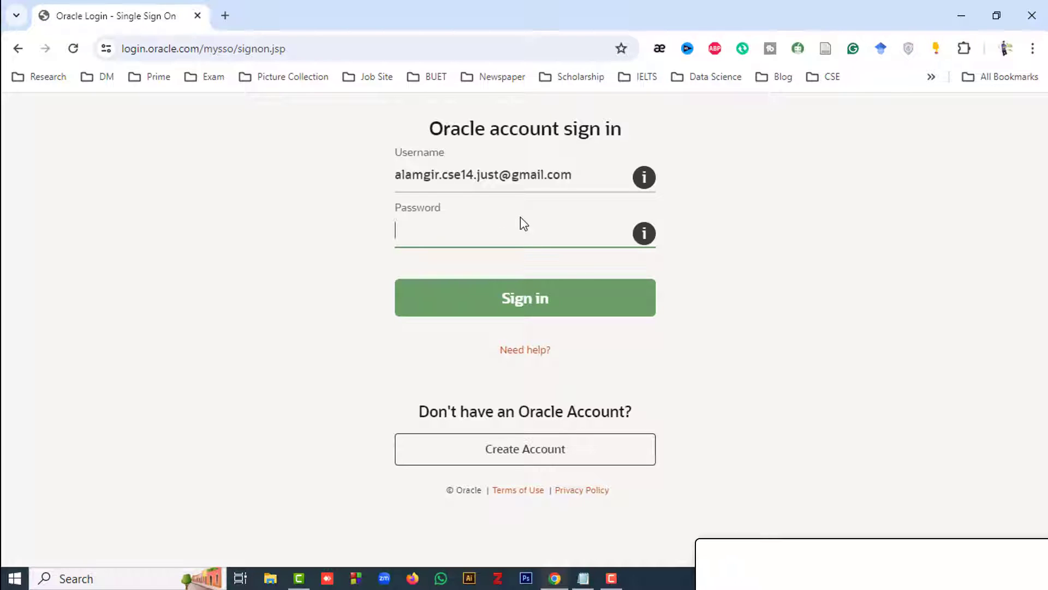
Step: Fill in the saved account password and sign in to the Oracle account
{"action": "left_click", "coordinate": [507, 236]}
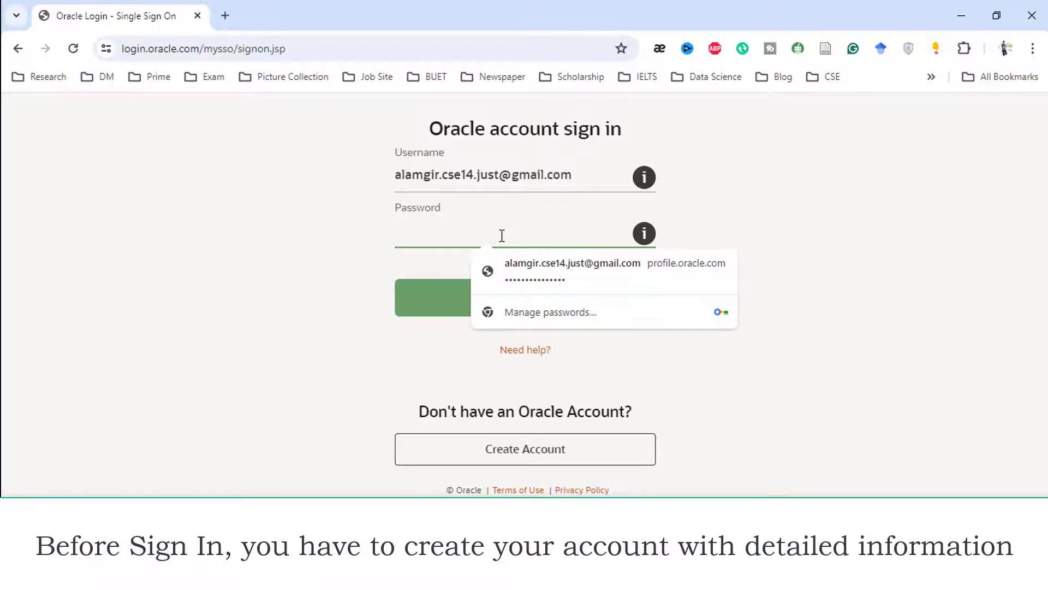
{"action": "left_click", "coordinate": [539, 271]}
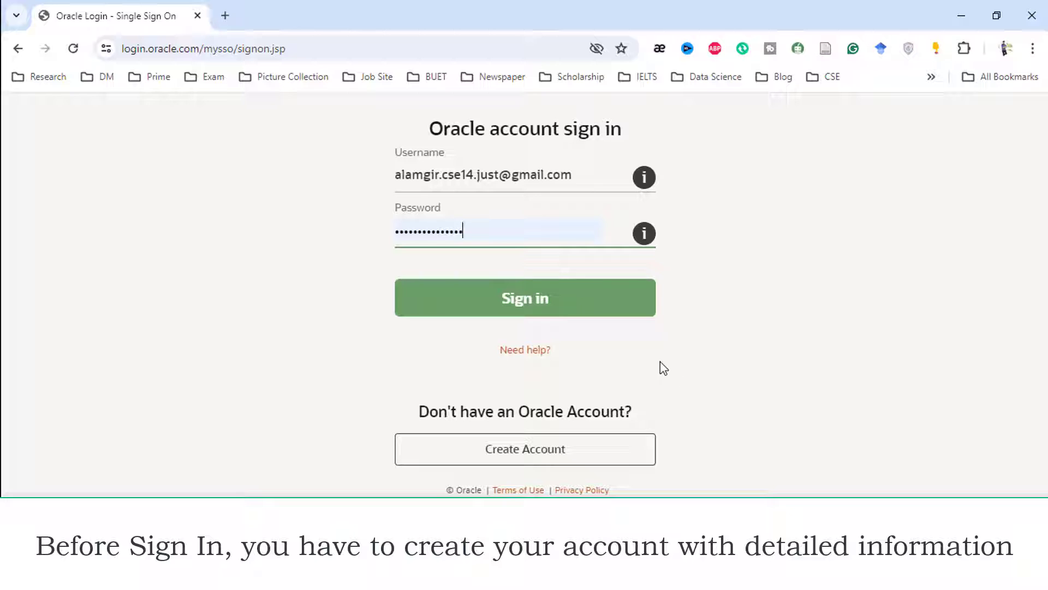
{"action": "left_click", "coordinate": [540, 307]}
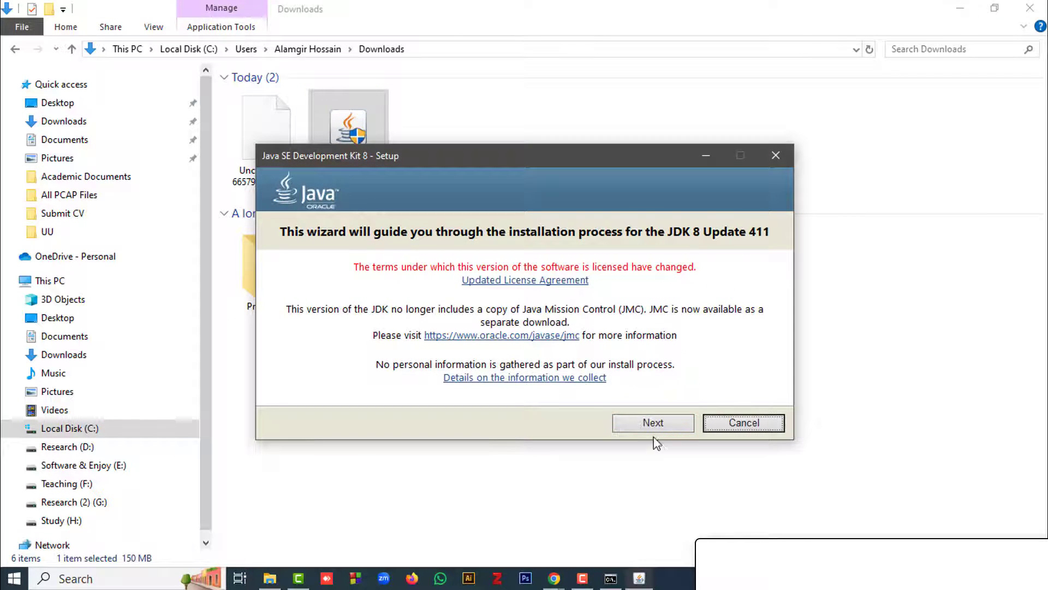
Step: Install JDK 8 Update 411 with the default features, using C:\Program Files\Java\jdk-1.8\ and C:\Program Files\Java\jre-1.8 as destinations
{"action": "left_click", "coordinate": [654, 423]}
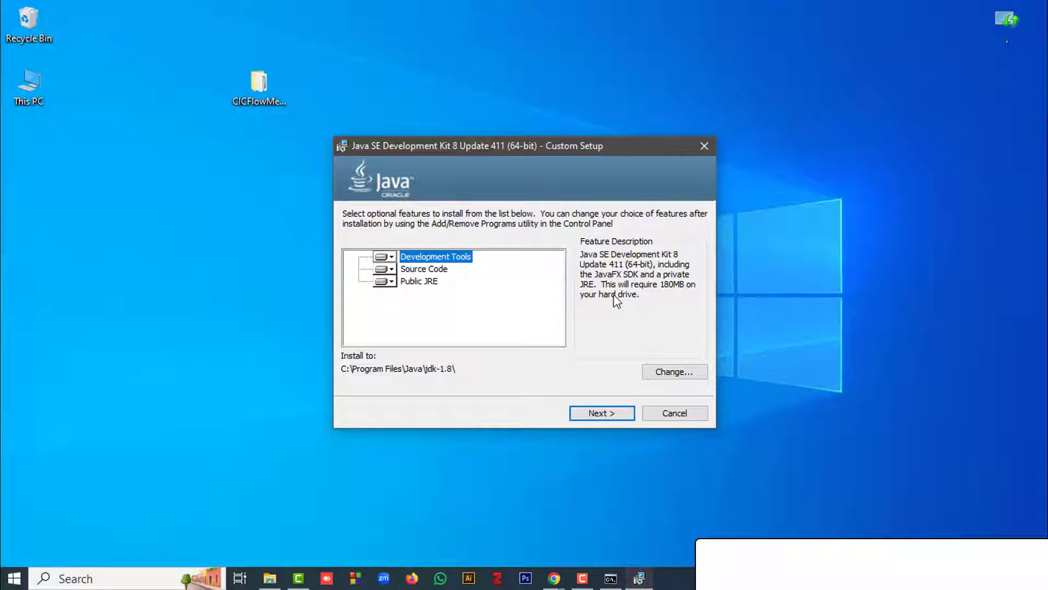
{"action": "left_click", "coordinate": [611, 414]}
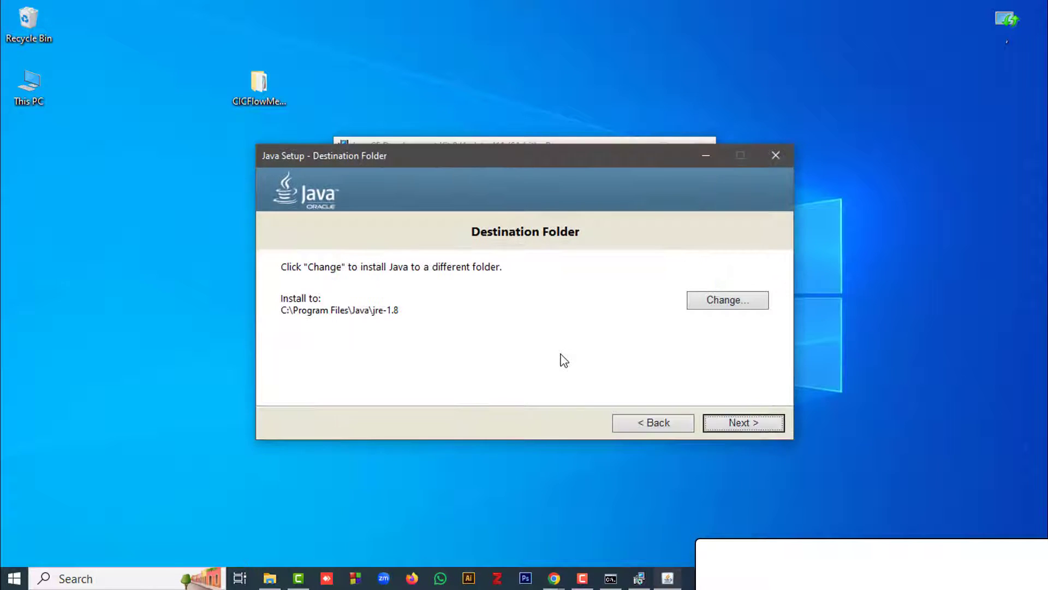
{"action": "left_click", "coordinate": [755, 425]}
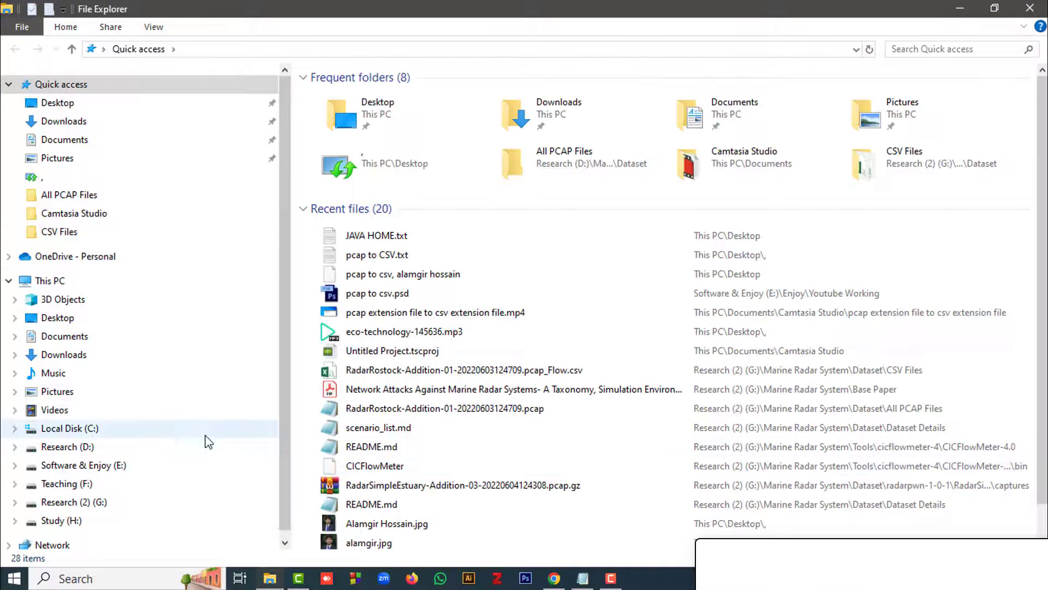
Step: Open the installed JDK folder C:\Program Files\Java\jdk-1.8 in File Explorer
{"action": "left_click", "coordinate": [155, 435]}
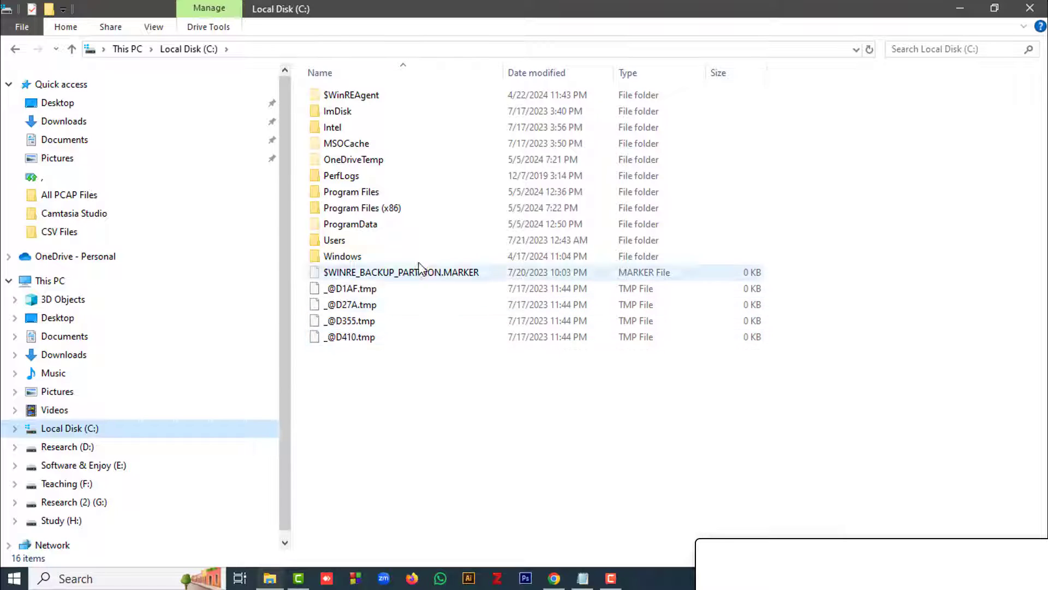
{"action": "double_click", "coordinate": [363, 192]}
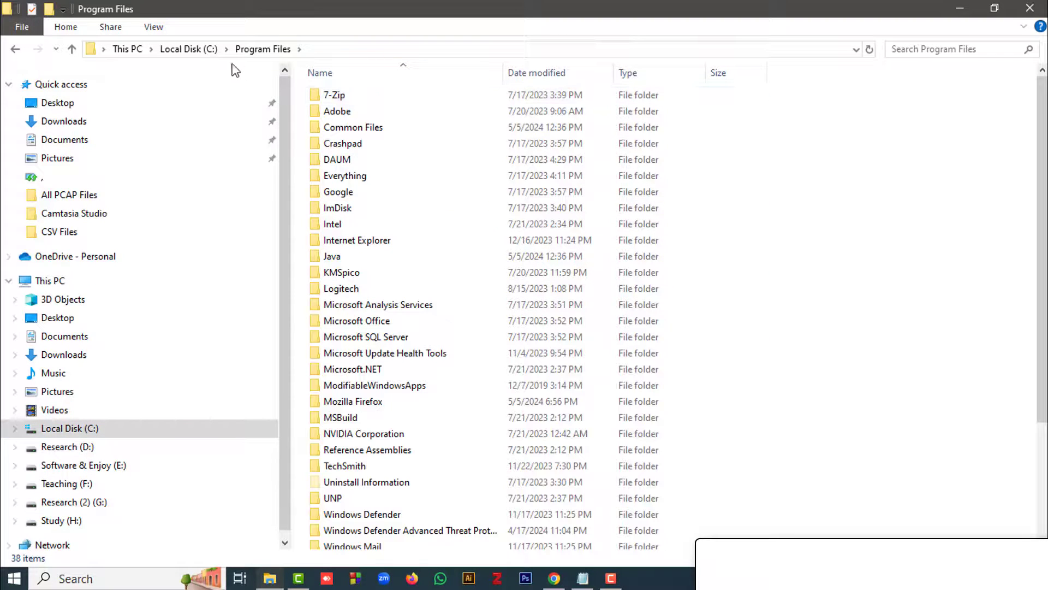
{"action": "double_click", "coordinate": [365, 257]}
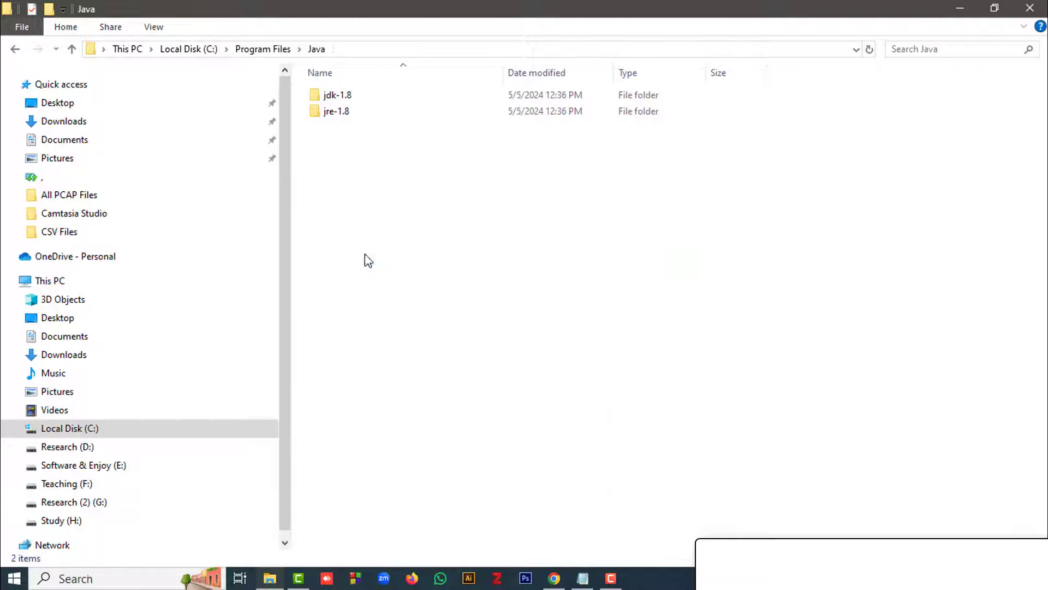
{"action": "double_click", "coordinate": [362, 94]}
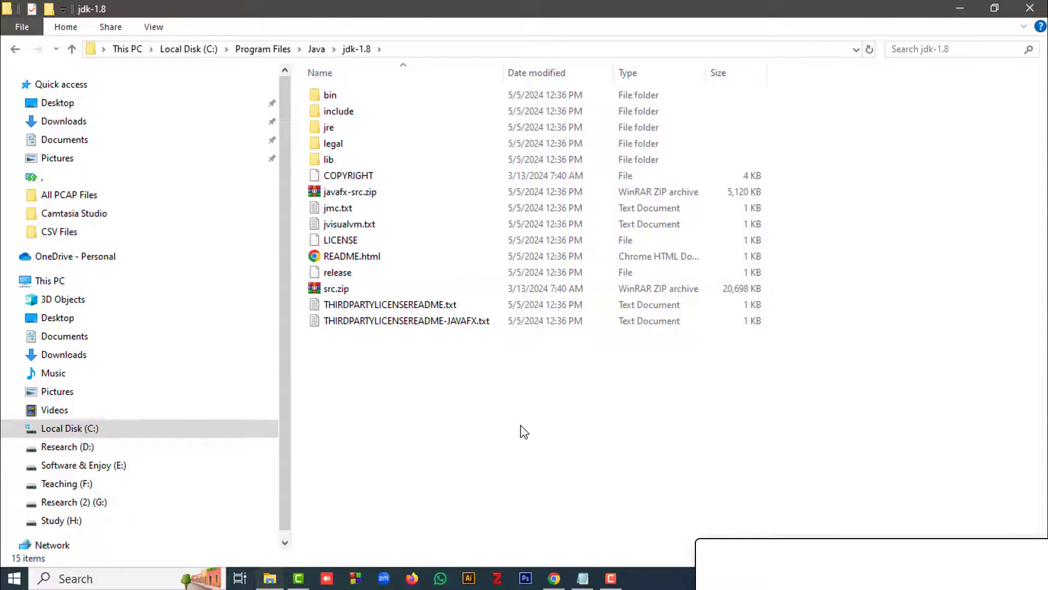
Step: Consult the JAVA HOME.txt notes, place them clear of the This PC desktop icon, and open This PC's properties
{"action": "left_click", "coordinate": [582, 579]}
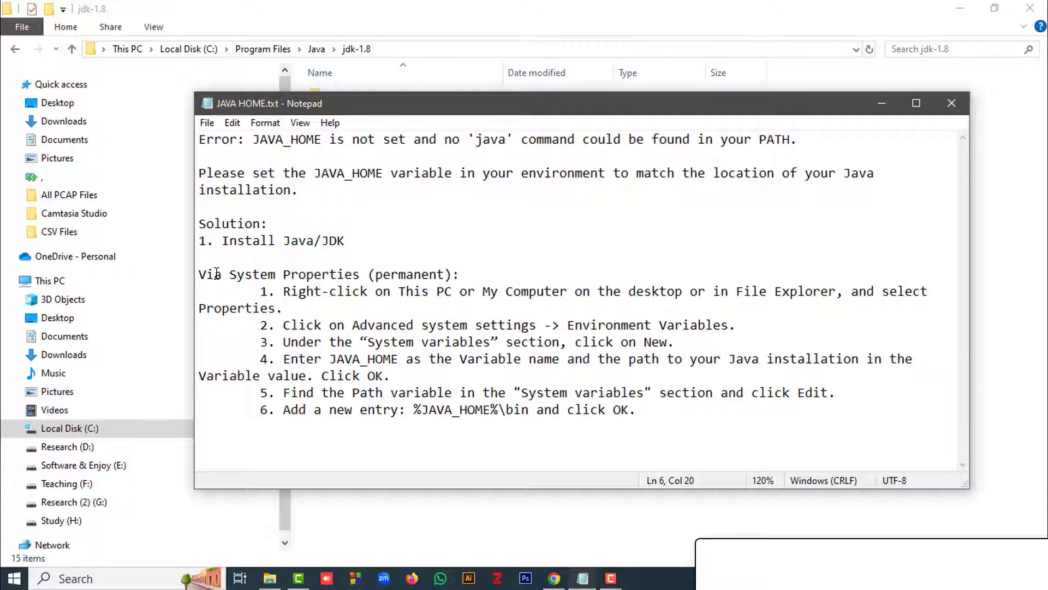
{"action": "left_click_drag", "start_coordinate": [399, 292], "coordinate": [538, 292]}
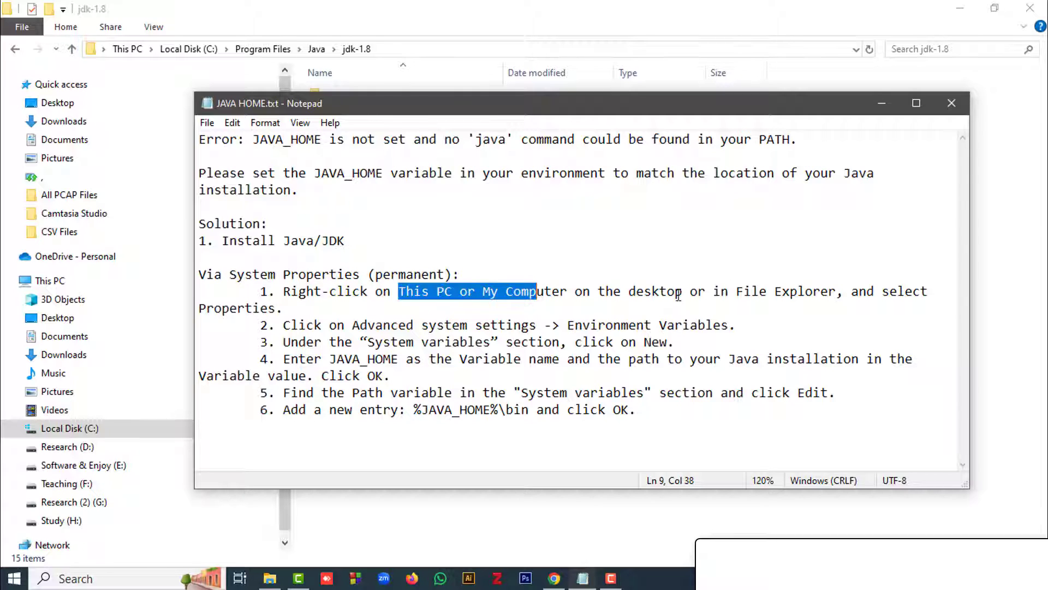
{"action": "left_click", "coordinate": [960, 8]}
{"action": "left_click_drag", "start_coordinate": [611, 111], "coordinate": [740, 189]}
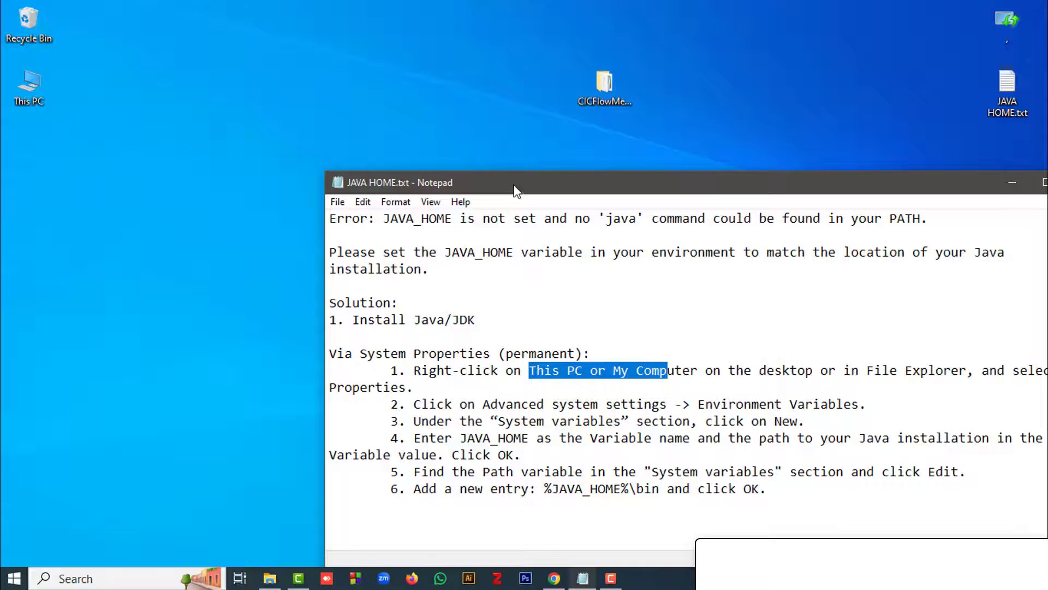
{"action": "left_click_drag", "start_coordinate": [518, 183], "coordinate": [472, 121]}
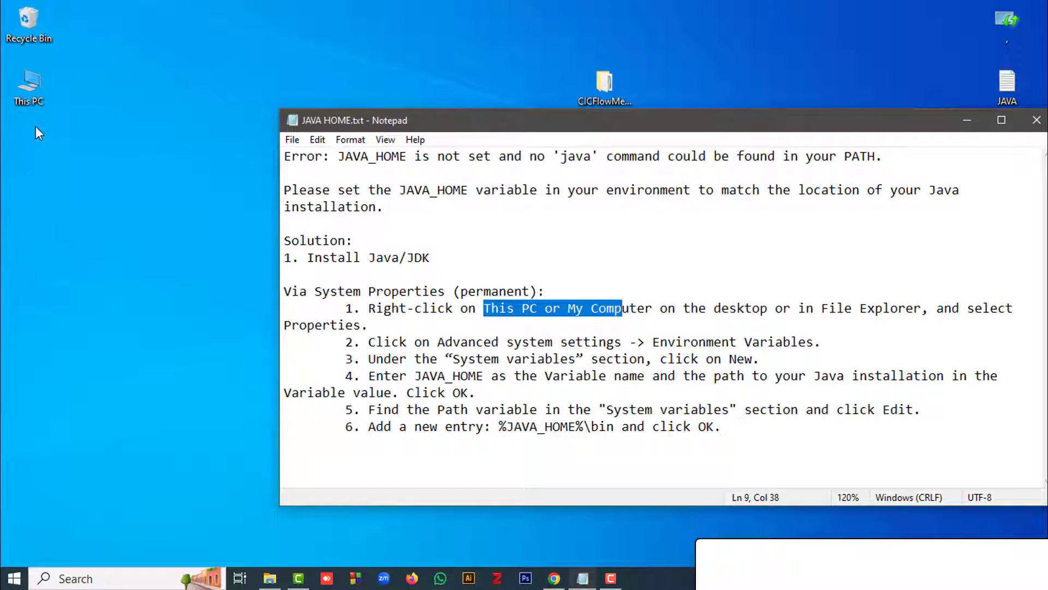
{"action": "right_click", "coordinate": [32, 89]}
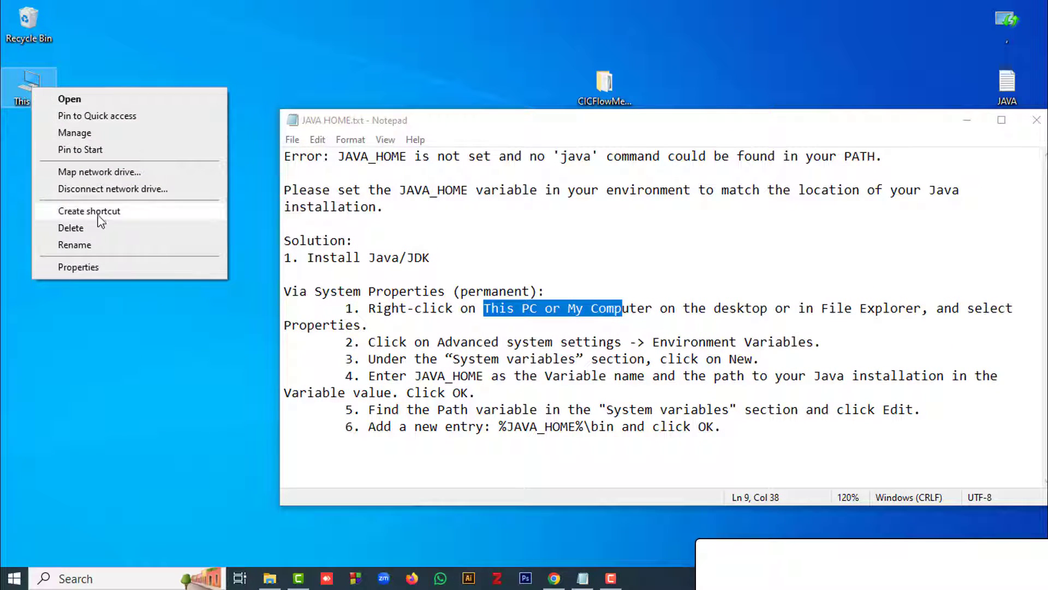
{"action": "left_click", "coordinate": [111, 270]}
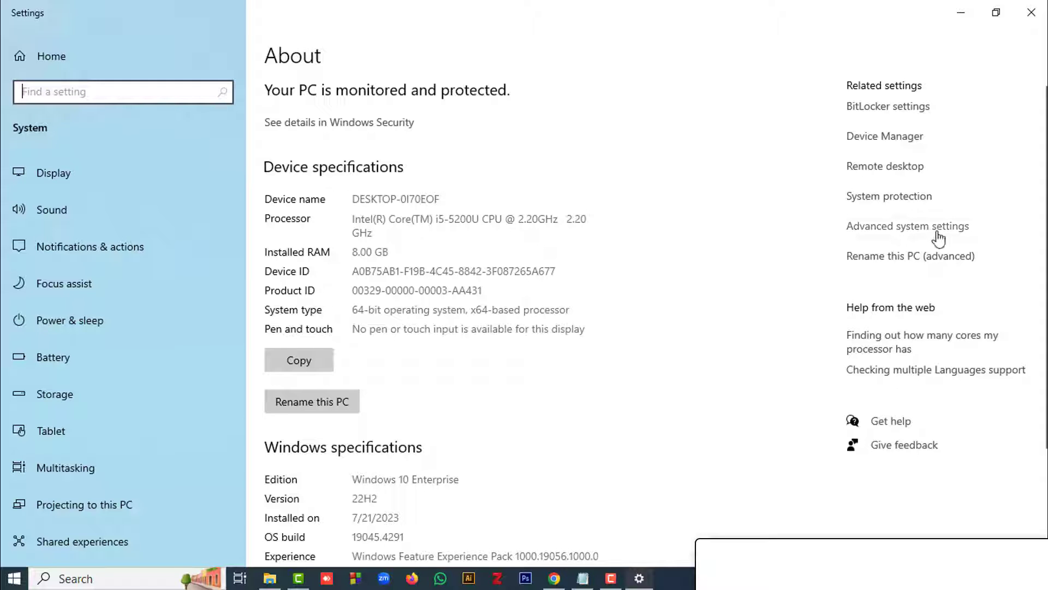
Step: Open the Environment Variables editor from this PC's advanced system settings
{"action": "left_click", "coordinate": [913, 228]}
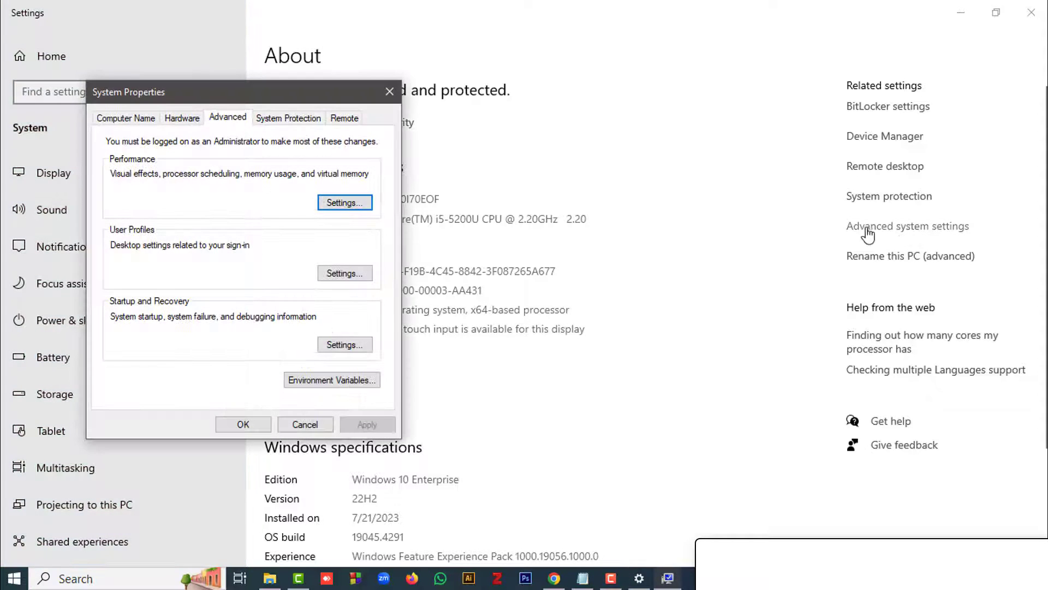
{"action": "left_click_drag", "start_coordinate": [334, 103], "coordinate": [833, 107]}
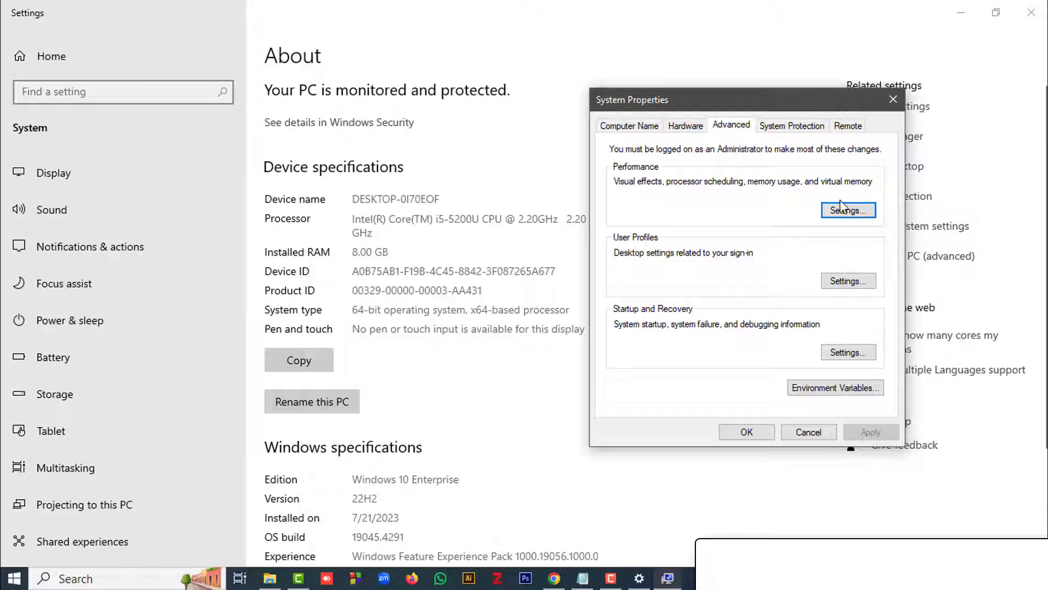
{"action": "left_click", "coordinate": [831, 389]}
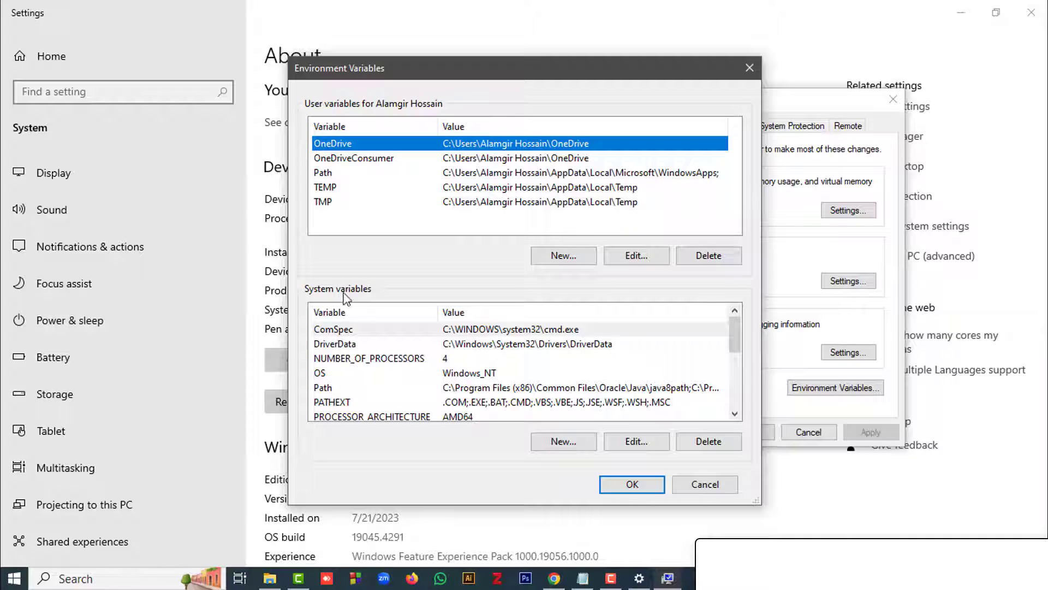
Step: Start a new system variable and name it JAVA_HOME, copying the name from the JAVA HOME.txt notes
{"action": "scroll", "coordinate": [455, 380], "scroll_direction": "down", "scroll_amount": 2}
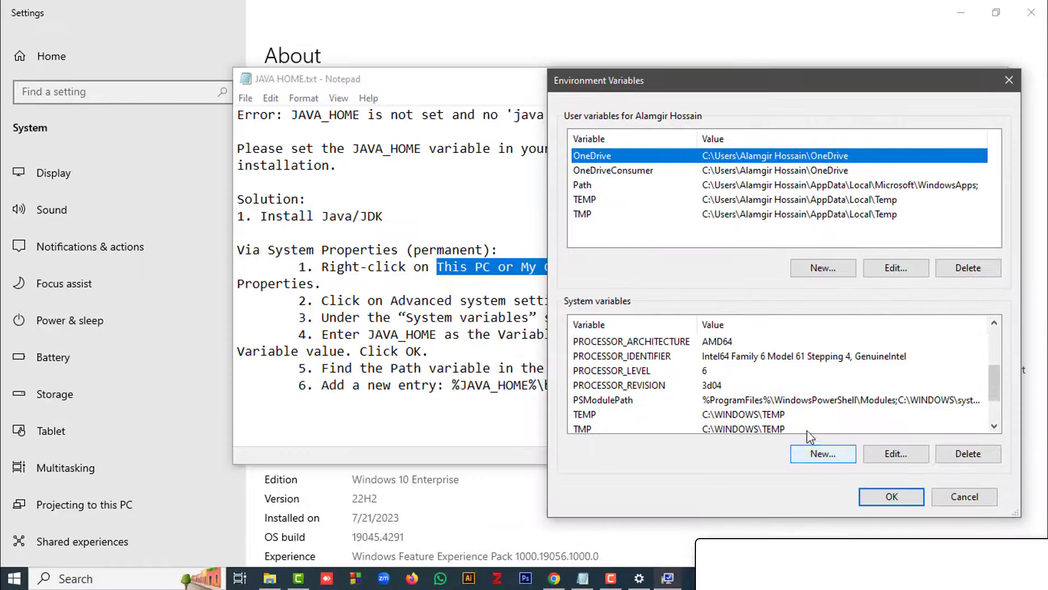
{"action": "left_click", "coordinate": [823, 454]}
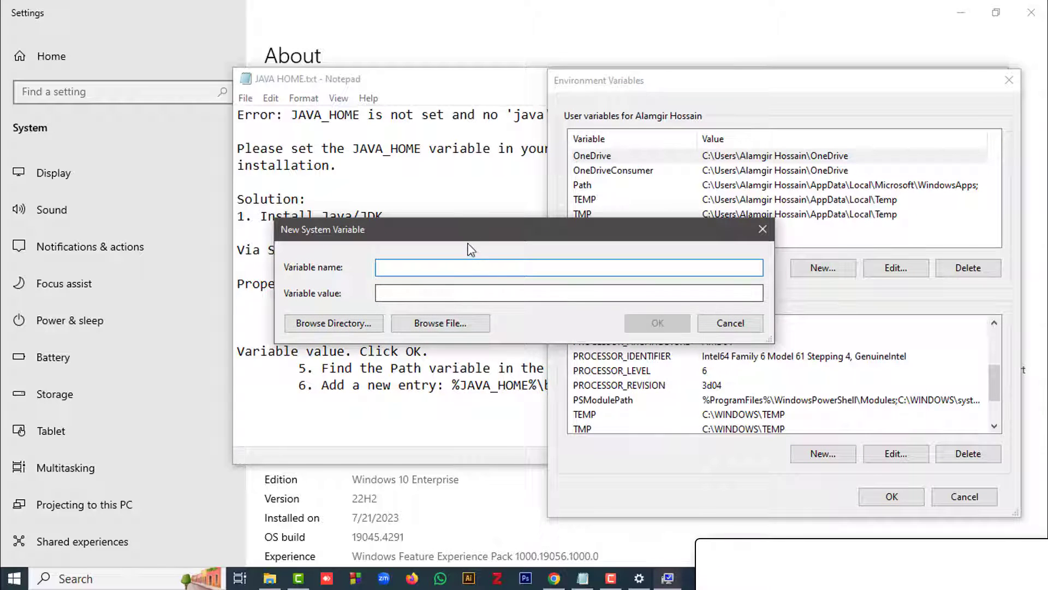
{"action": "left_click_drag", "start_coordinate": [543, 221], "coordinate": [785, 240]}
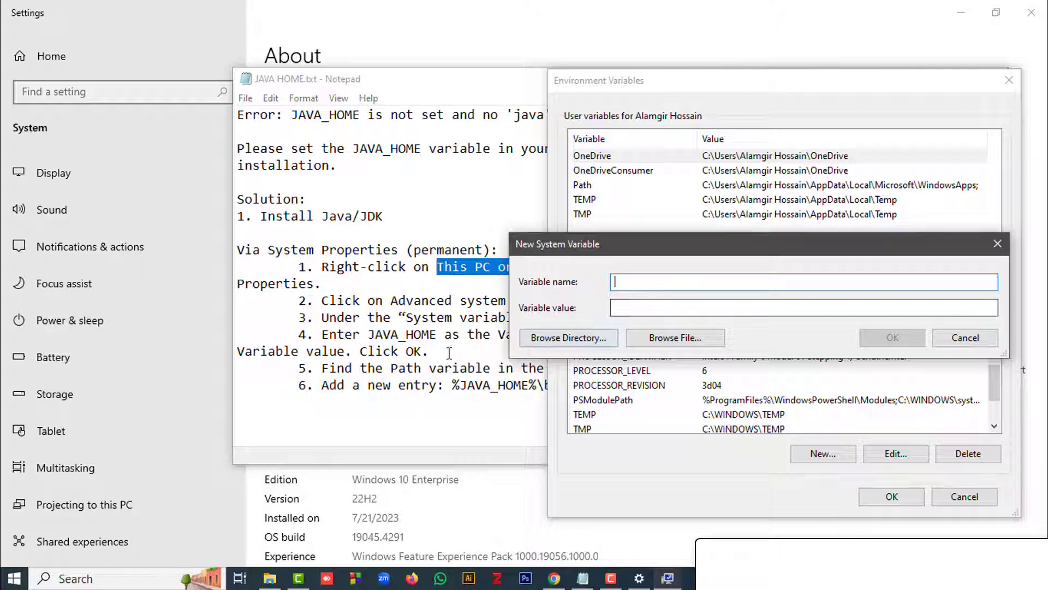
{"action": "left_click_drag", "start_coordinate": [437, 333], "coordinate": [369, 334]}
{"action": "key", "text": "ctrl+c"}
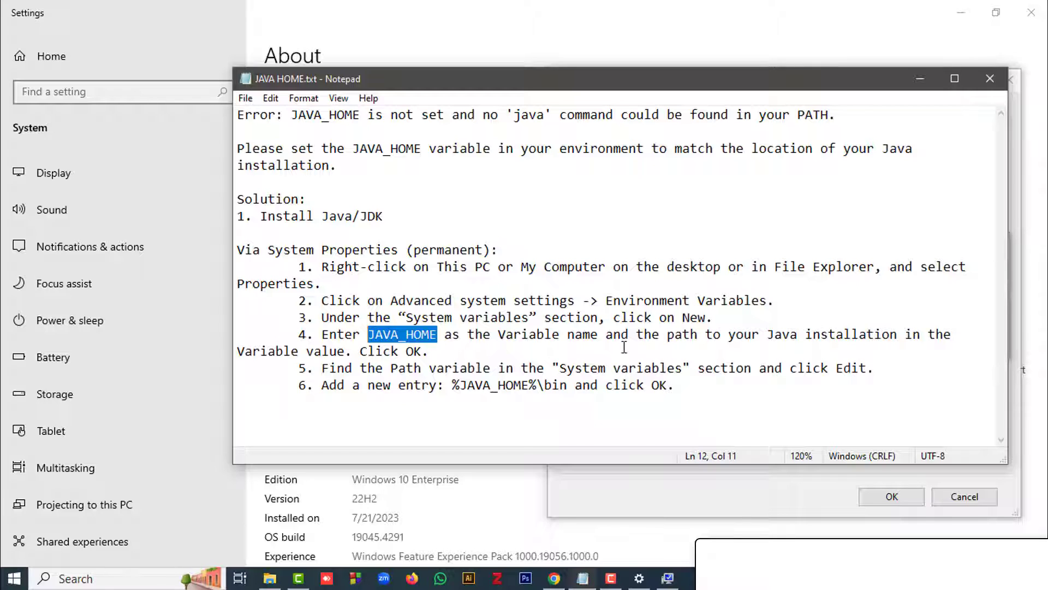
{"action": "left_click", "coordinate": [667, 578]}
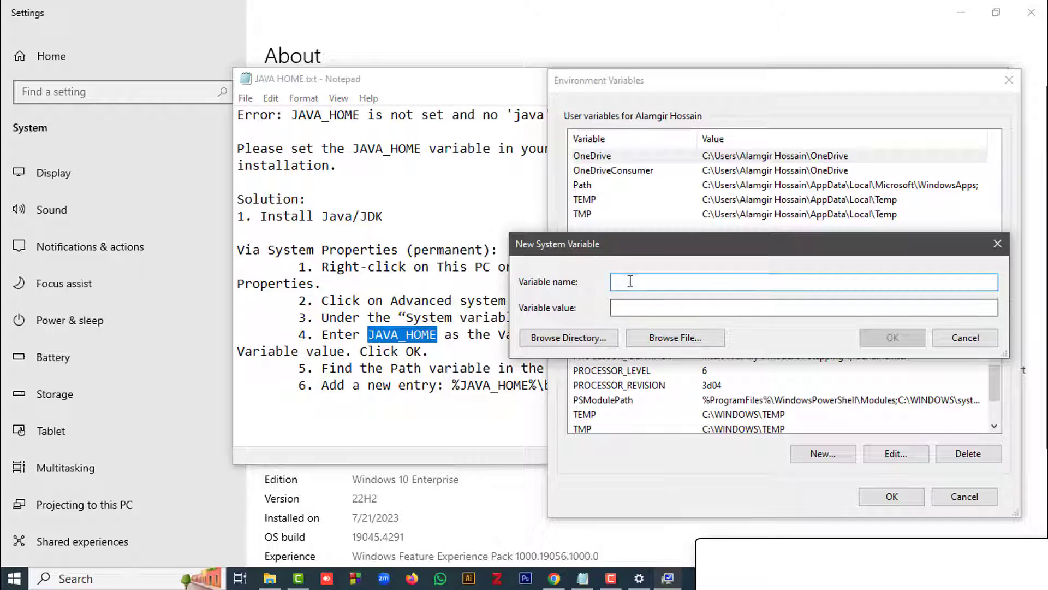
{"action": "key", "text": "ctrl+v"}
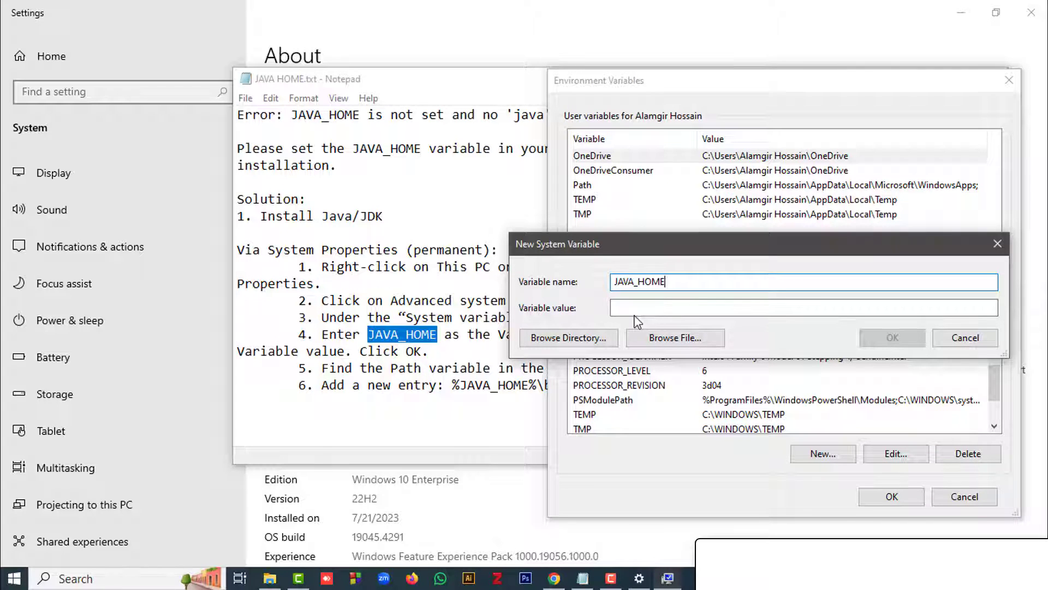
Step: Set the JAVA_HOME variable's value to C:\Program Files\Java\jdk-1.8, copied from the JDK folder's path in File Explorer, and save the variable
{"action": "left_click", "coordinate": [271, 580]}
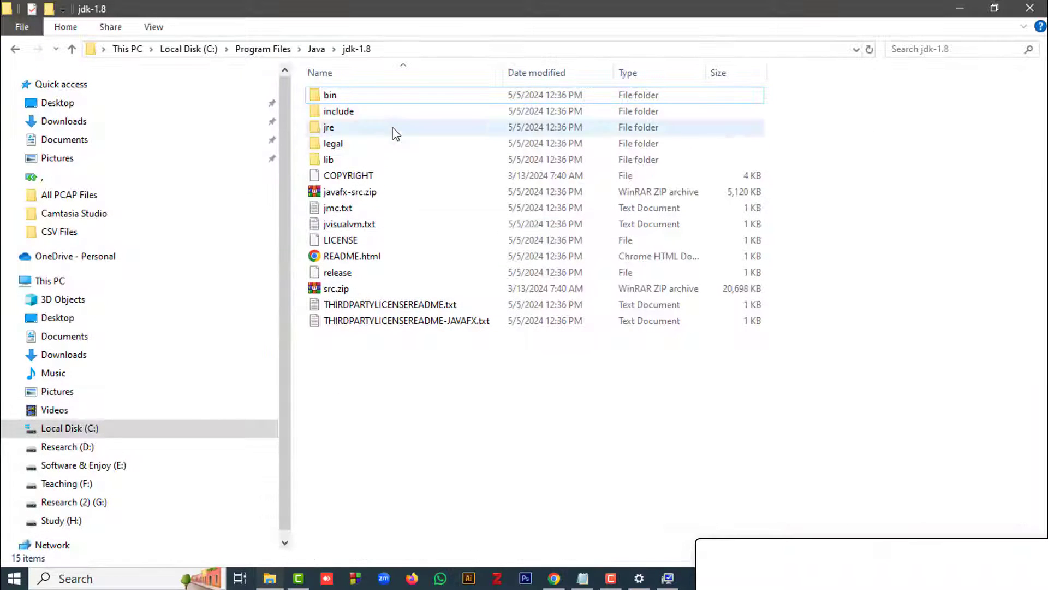
{"action": "left_click", "coordinate": [412, 51]}
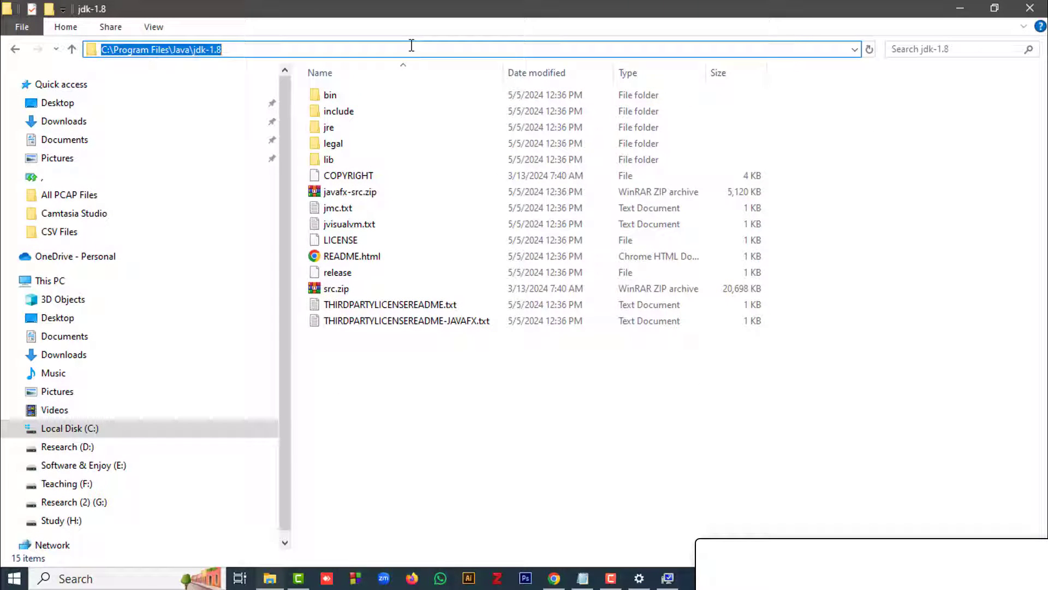
{"action": "right_click", "coordinate": [187, 48]}
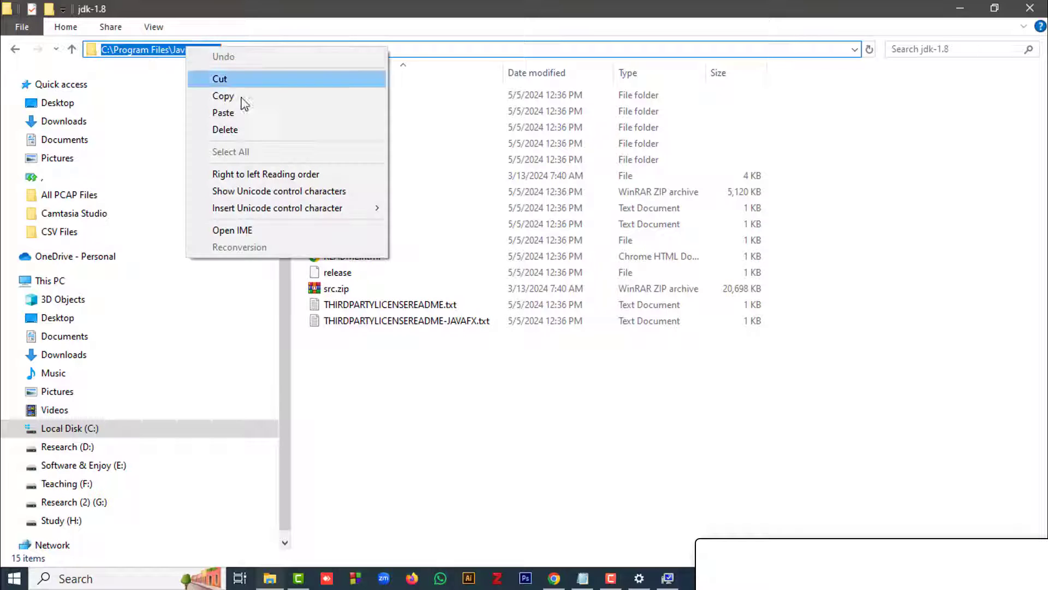
{"action": "left_click", "coordinate": [238, 97]}
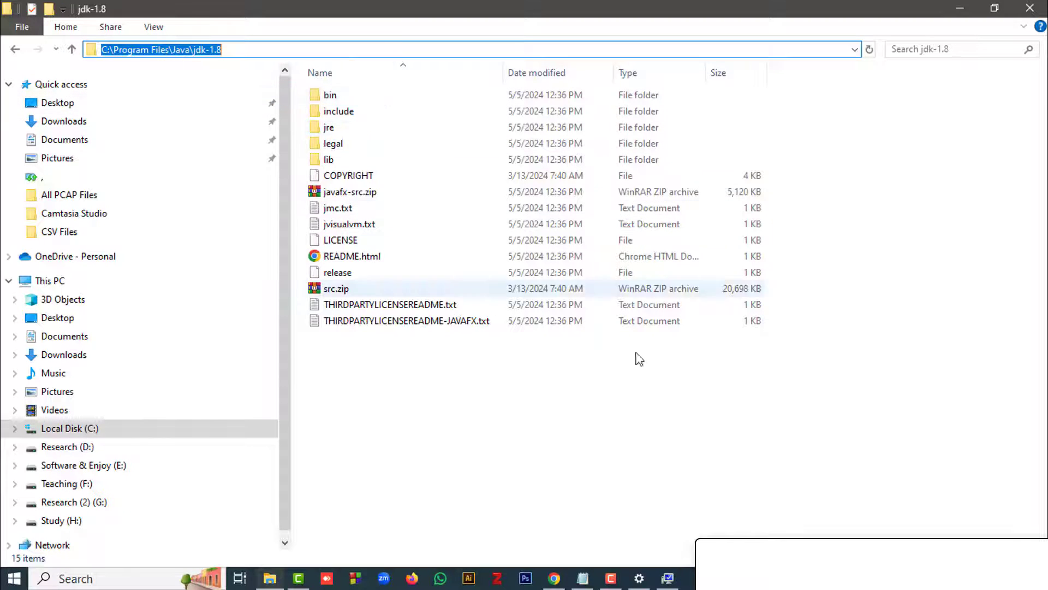
{"action": "left_click", "coordinate": [667, 578]}
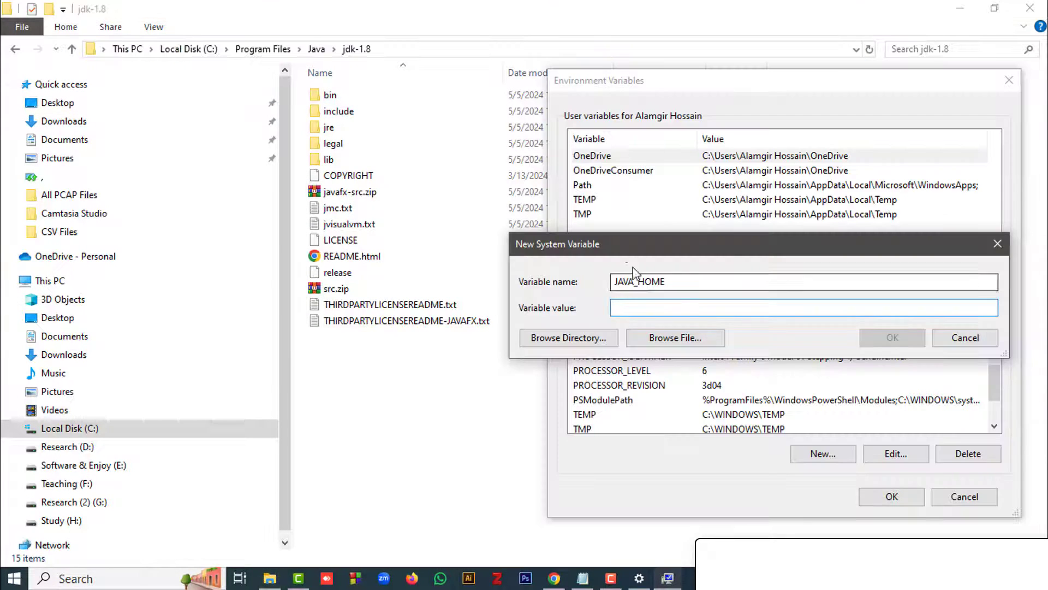
{"action": "right_click", "coordinate": [662, 308]}
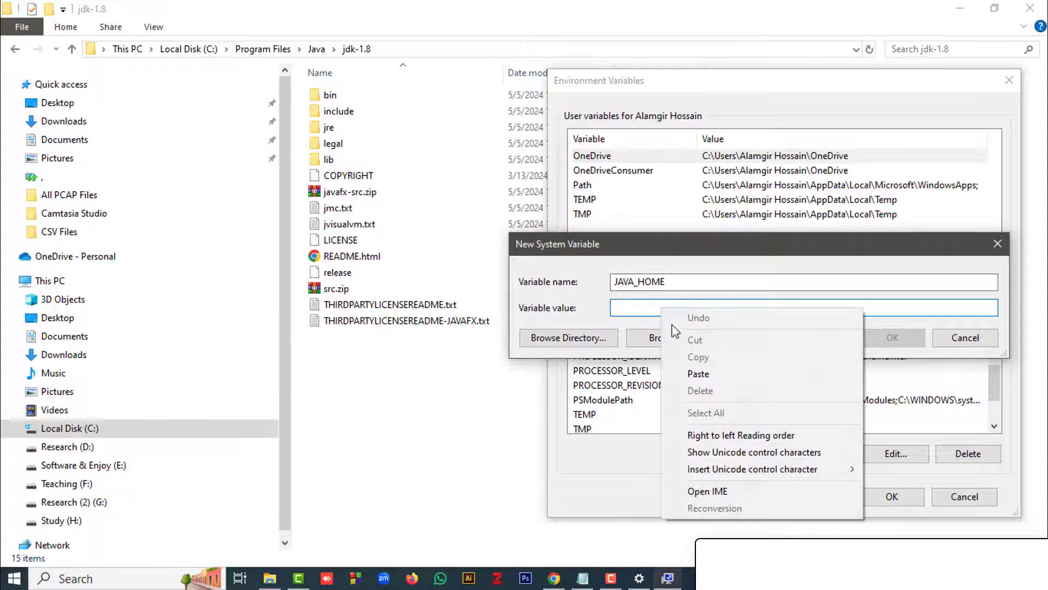
{"action": "left_click", "coordinate": [709, 371]}
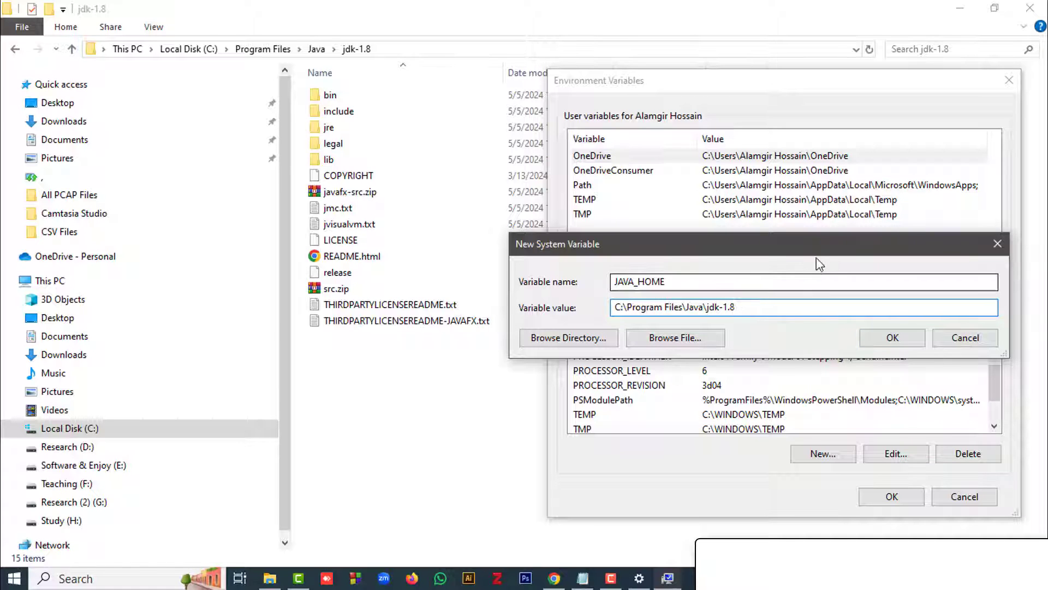
{"action": "left_click", "coordinate": [892, 339]}
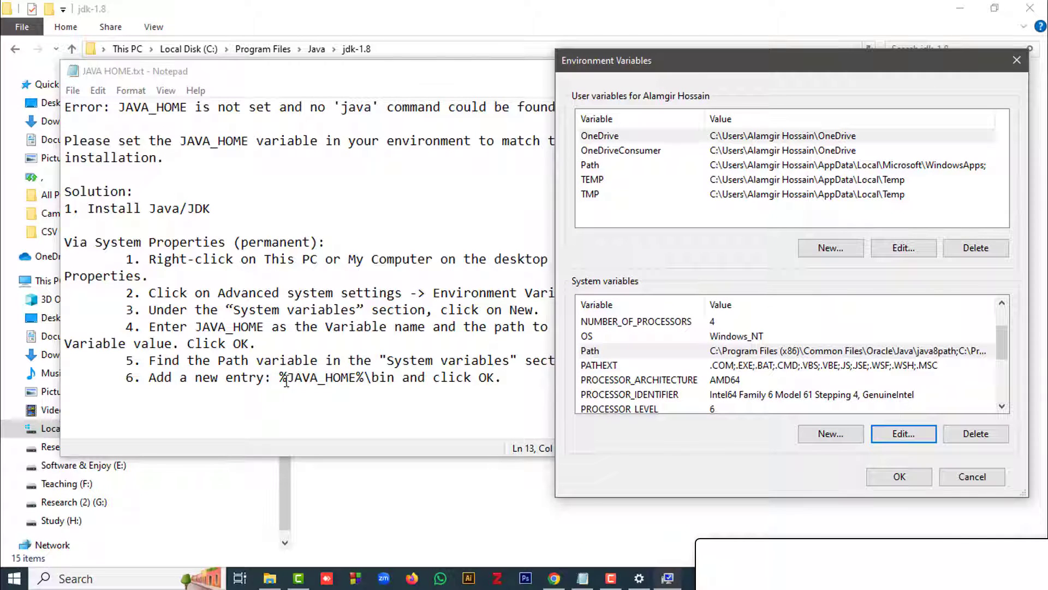
Step: Copy the entry %JAVA_HOME%\bin from the JAVA HOME.txt notes and return to the Environment Variables window
{"action": "left_click", "coordinate": [277, 377]}
{"action": "left_click_drag", "start_coordinate": [277, 378], "coordinate": [397, 377]}
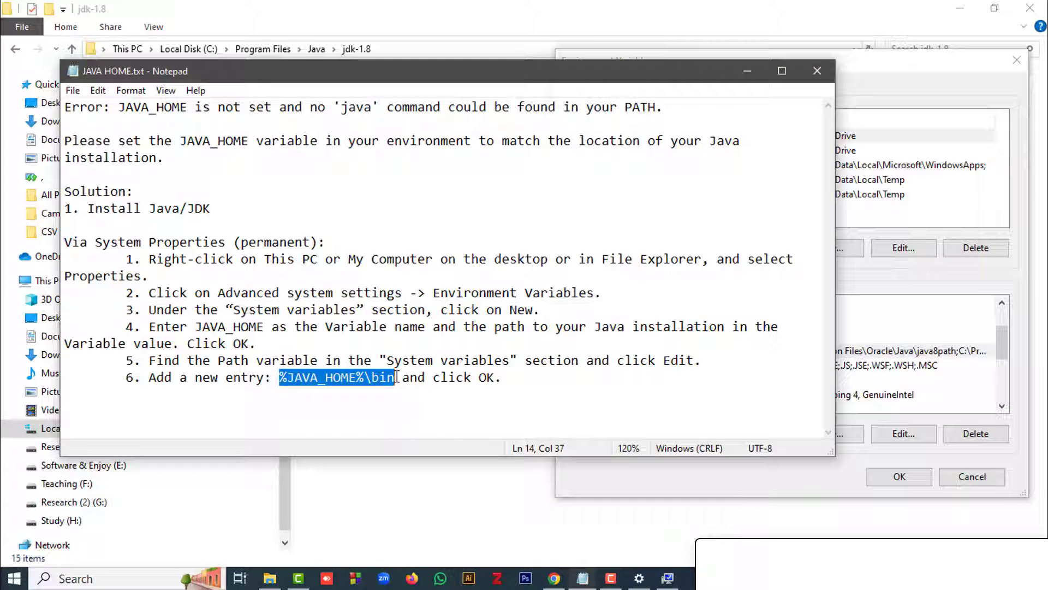
{"action": "right_click", "coordinate": [370, 377]}
{"action": "left_click", "coordinate": [465, 194]}
{"action": "left_click", "coordinate": [667, 577]}
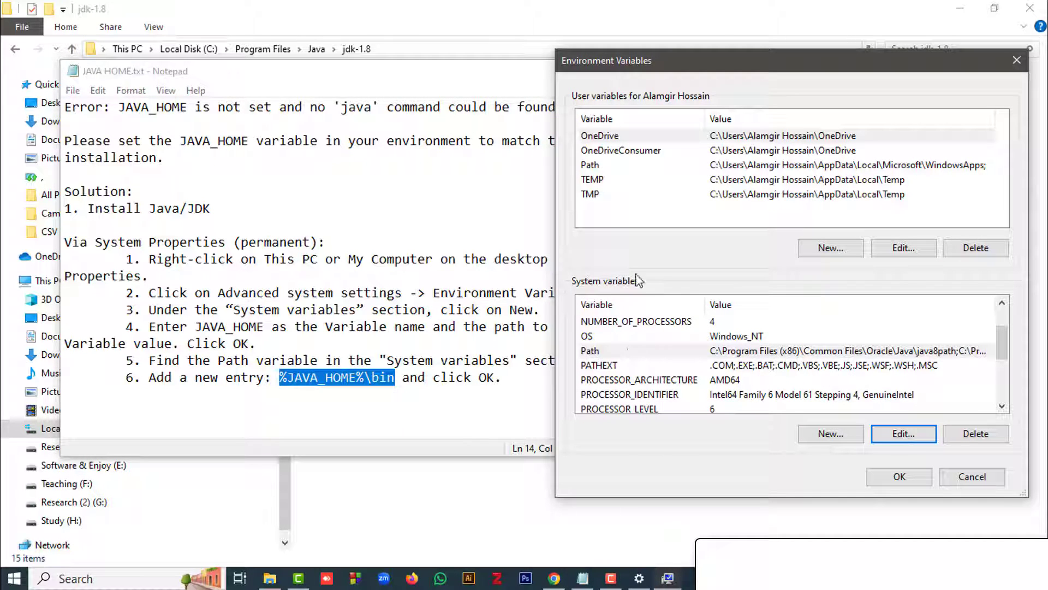
Step: Add %JAVA_HOME%\bin as a new entry to the system Path variable and save all environment variable changes
{"action": "left_click", "coordinate": [645, 356]}
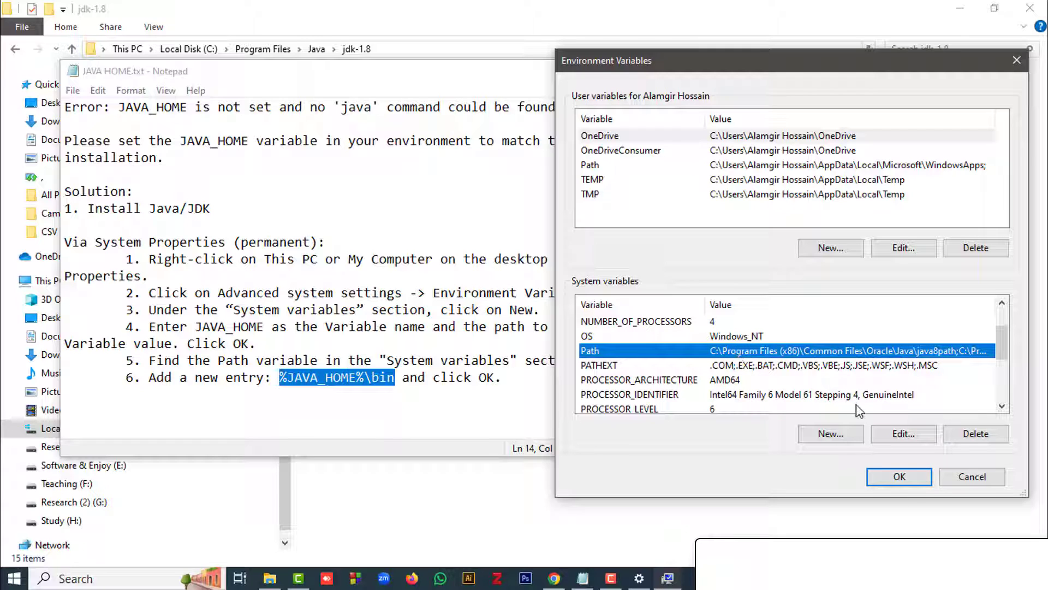
{"action": "left_click", "coordinate": [904, 435]}
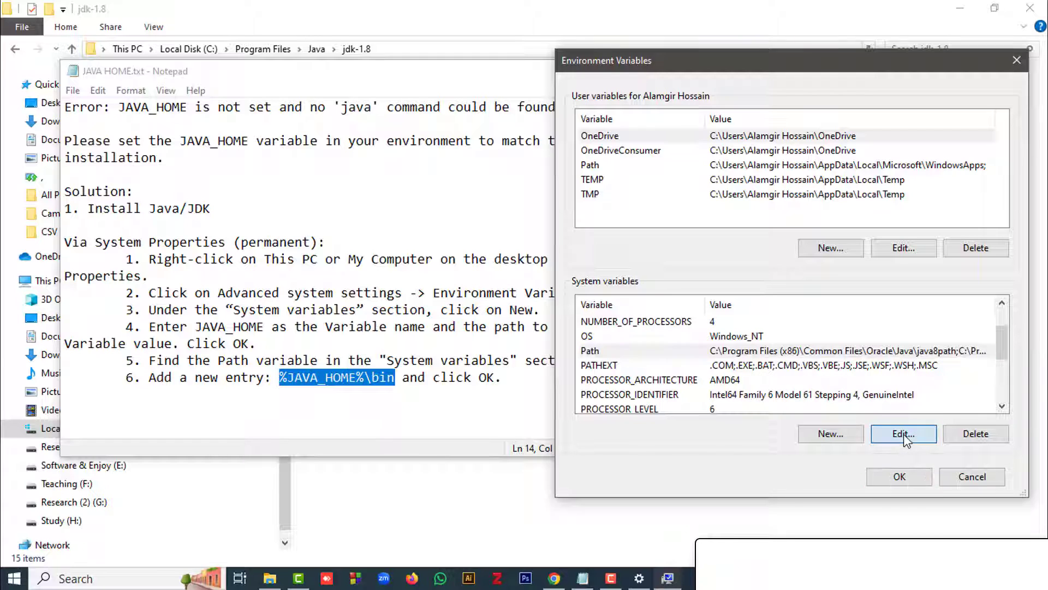
{"action": "left_click_drag", "start_coordinate": [559, 102], "coordinate": [766, 112]}
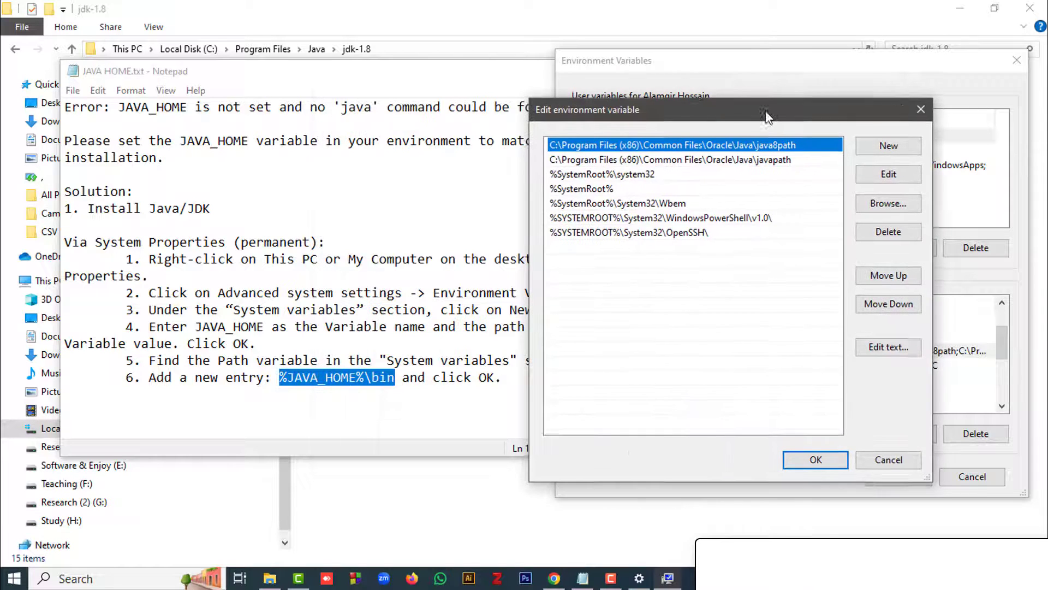
{"action": "left_click", "coordinate": [883, 157]}
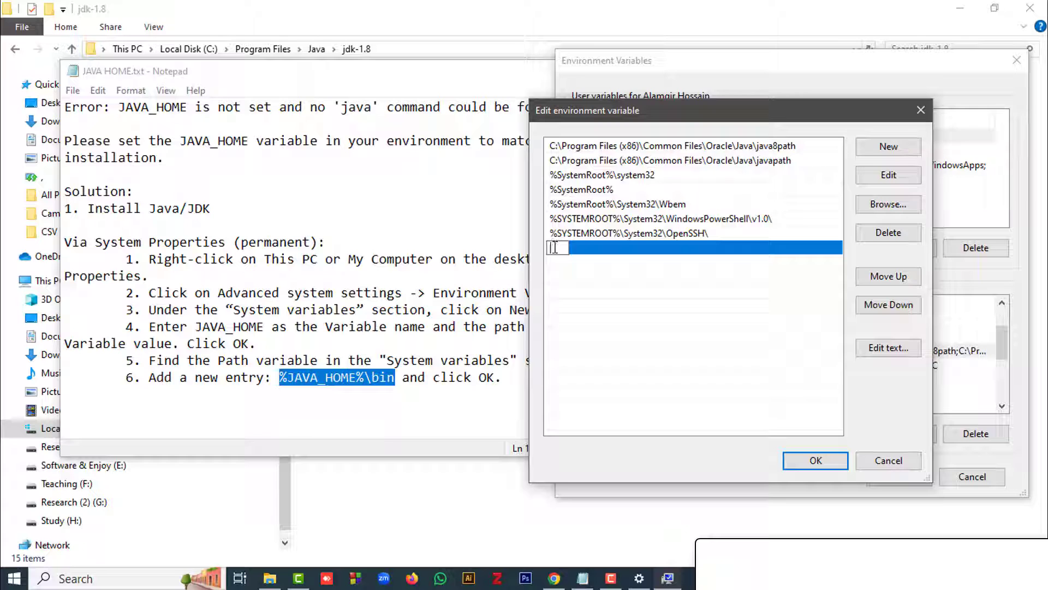
{"action": "right_click", "coordinate": [554, 248]}
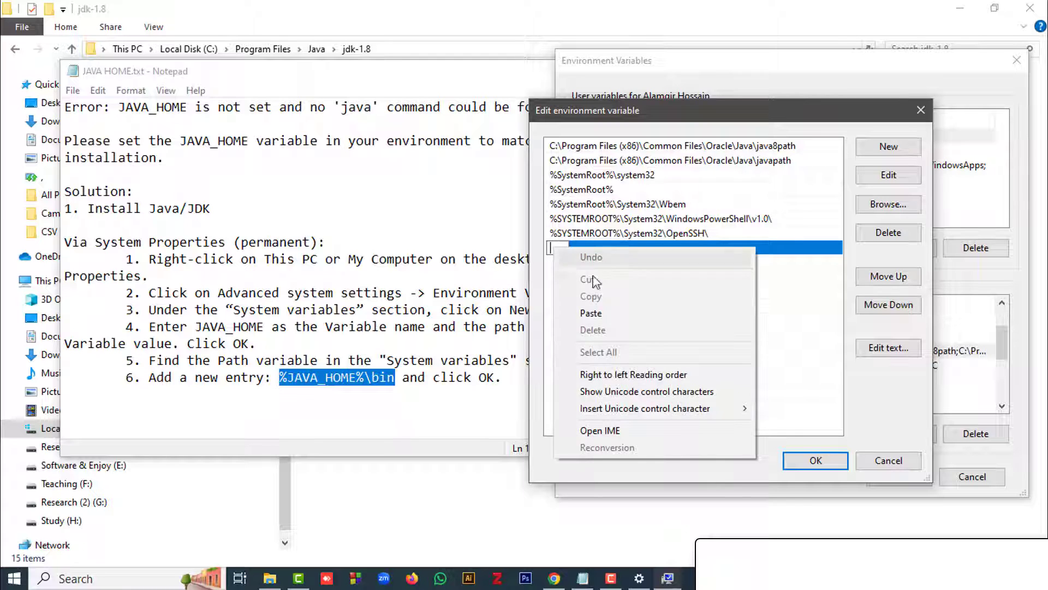
{"action": "left_click", "coordinate": [605, 316]}
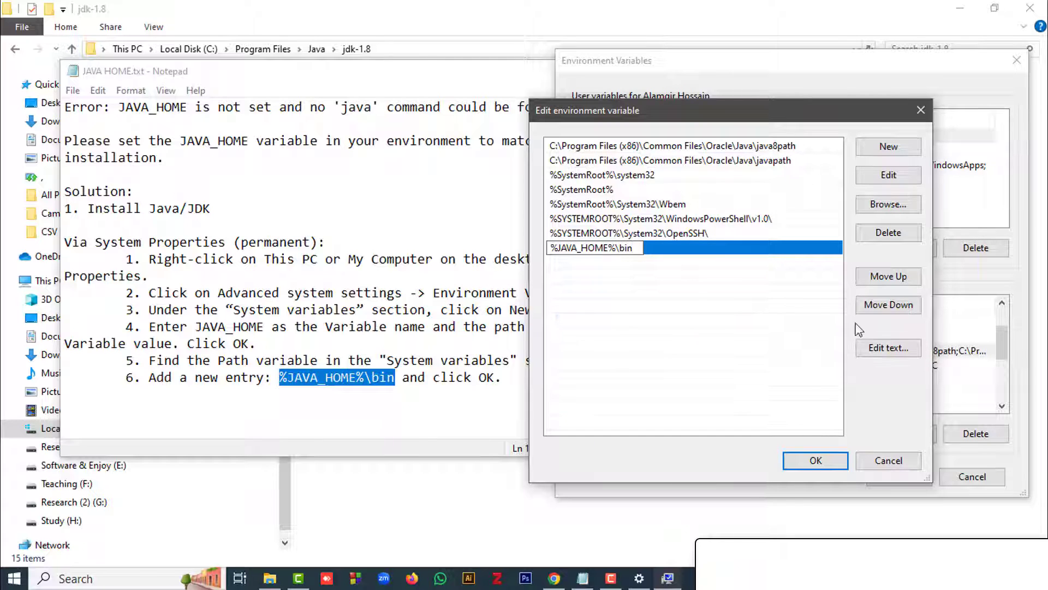
{"action": "left_click", "coordinate": [816, 460]}
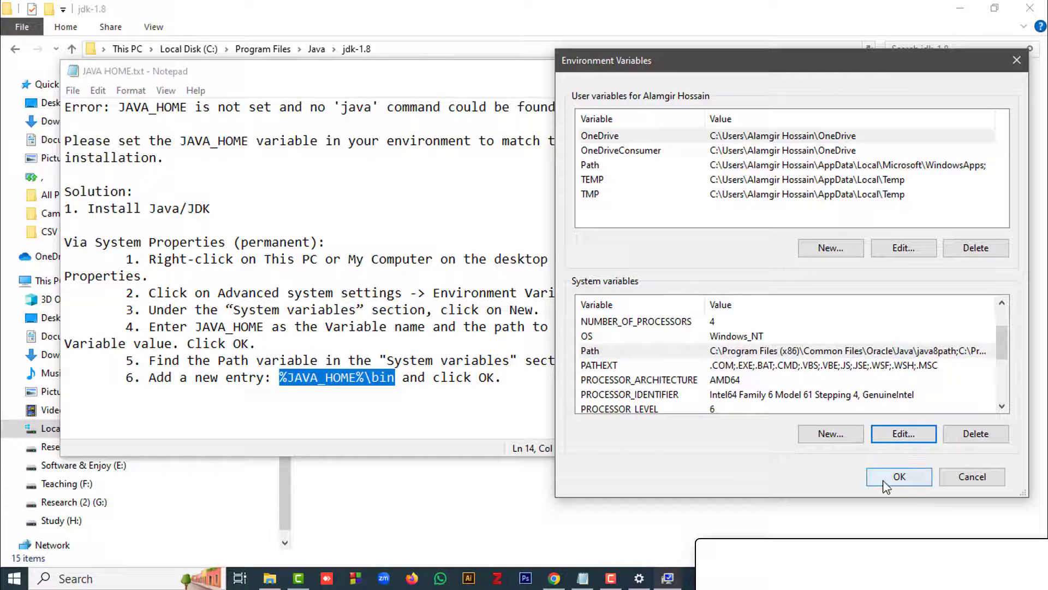
{"action": "left_click", "coordinate": [907, 482]}
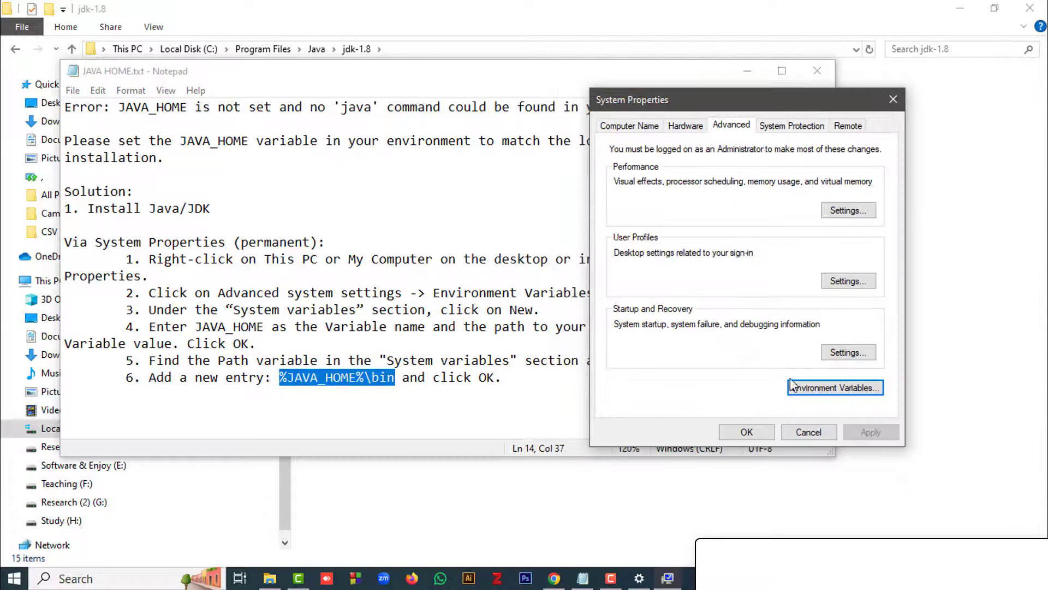
{"action": "left_click", "coordinate": [747, 432]}
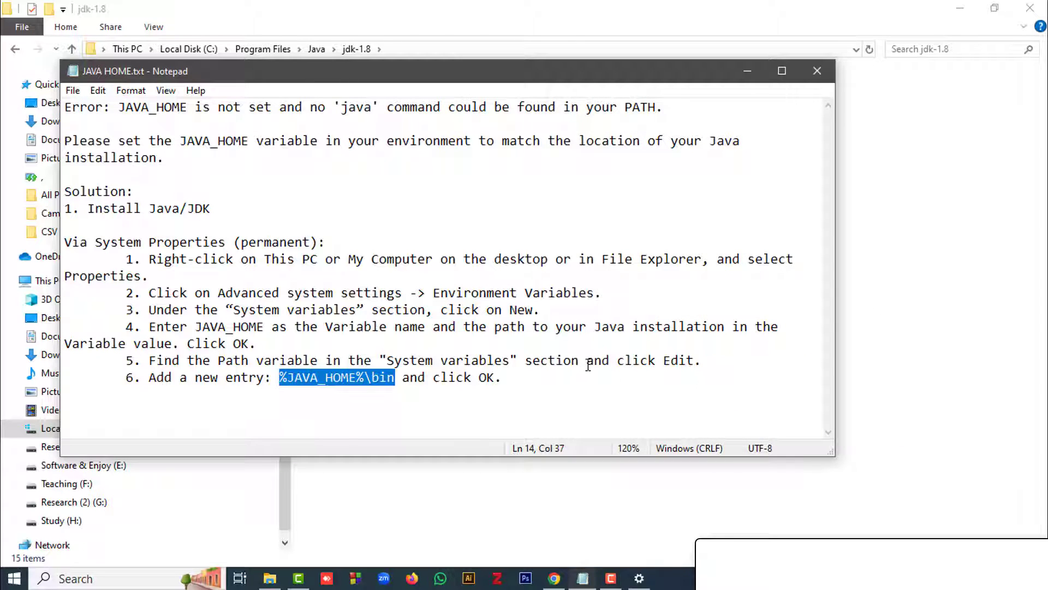
Step: Open the CICFlowMeter-4.0 folder from the desktop and bring up Windows search
{"action": "left_click", "coordinate": [782, 71]}
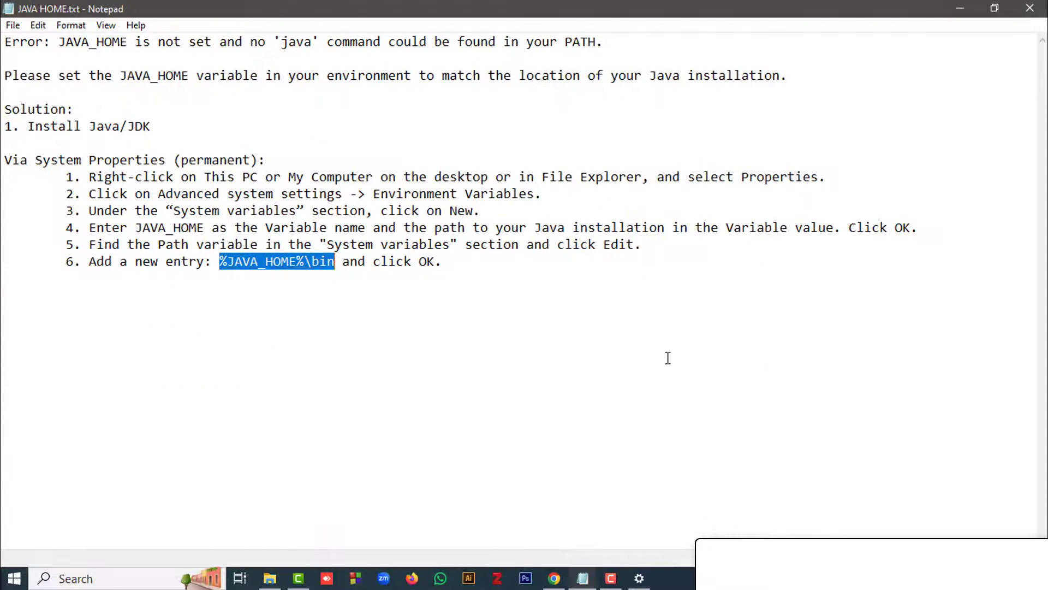
{"action": "left_click", "coordinate": [960, 8]}
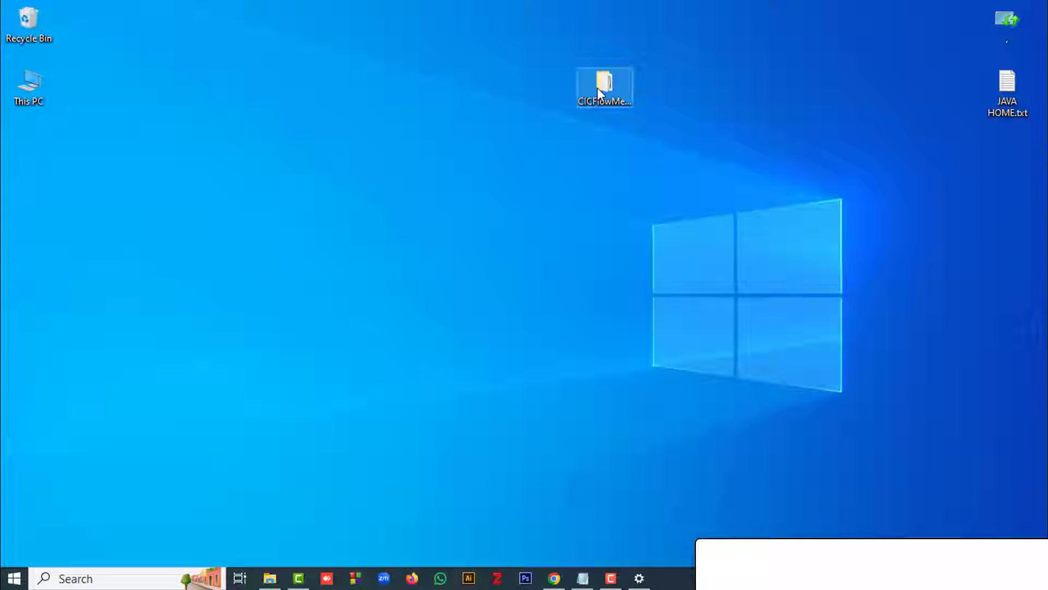
{"action": "double_click", "coordinate": [597, 88]}
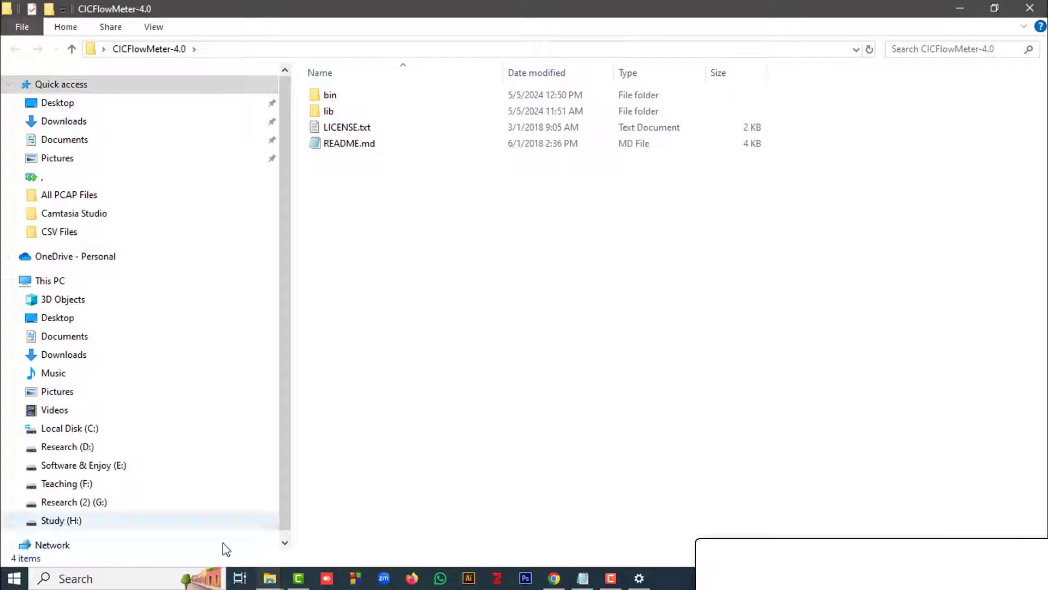
{"action": "left_click", "coordinate": [112, 579]}
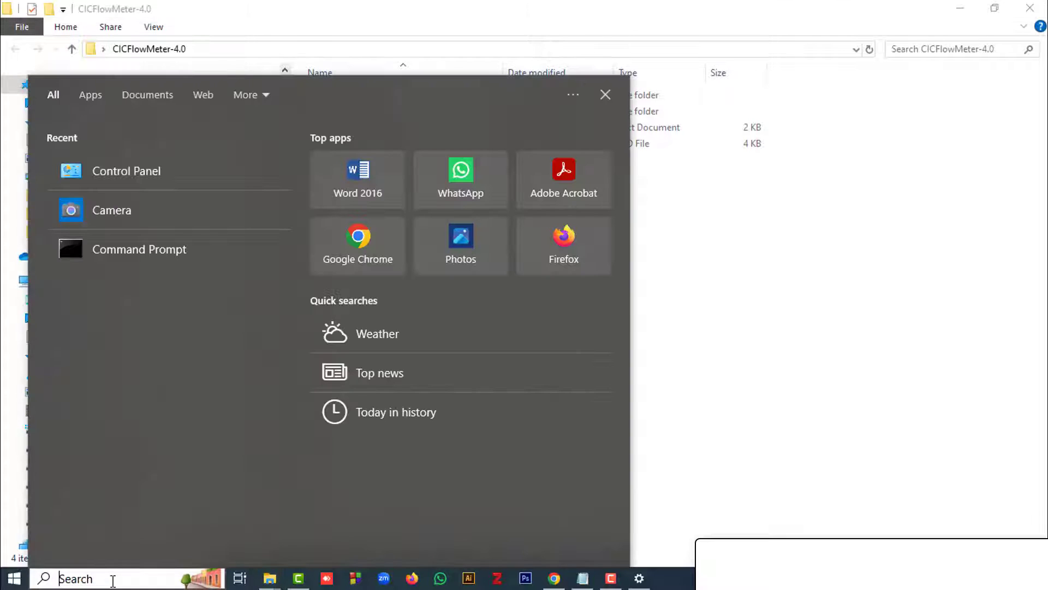
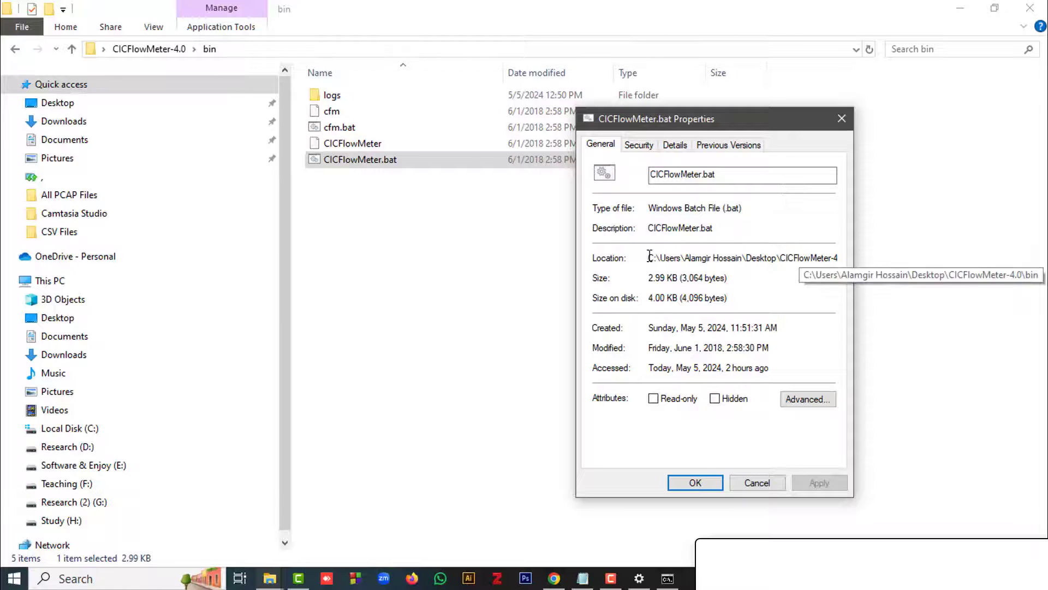
Step: Copy the Location path from CICFlowMeter.bat's properties and use cd in the administrator Command Prompt to change to that CICFlowMeter-4.0\bin folder
{"action": "left_click_drag", "start_coordinate": [650, 257], "coordinate": [846, 257]}
{"action": "right_click", "coordinate": [777, 254]}
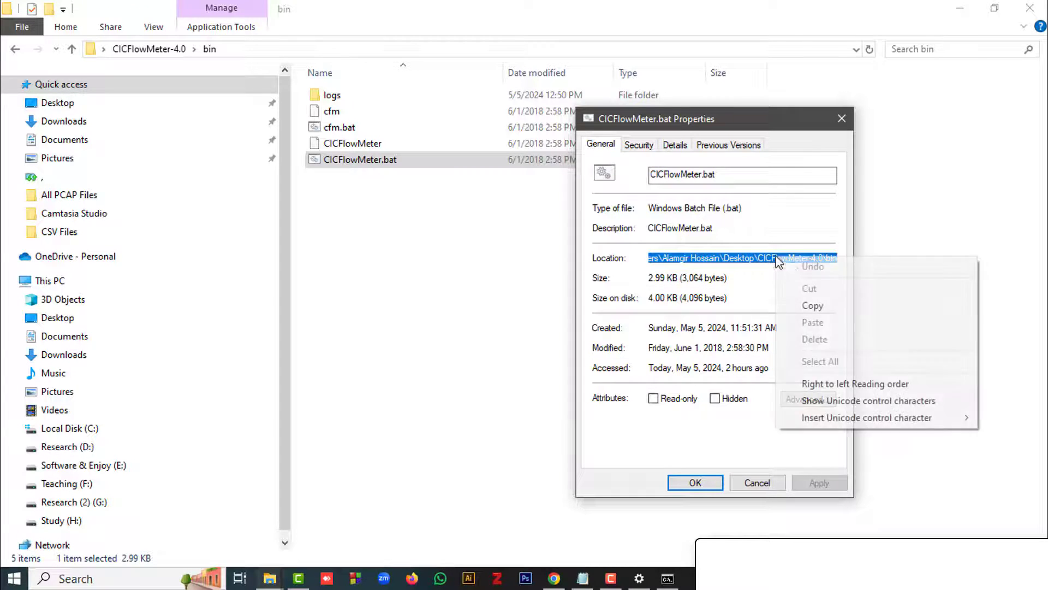
{"action": "left_click", "coordinate": [822, 304]}
{"action": "left_click", "coordinate": [668, 578]}
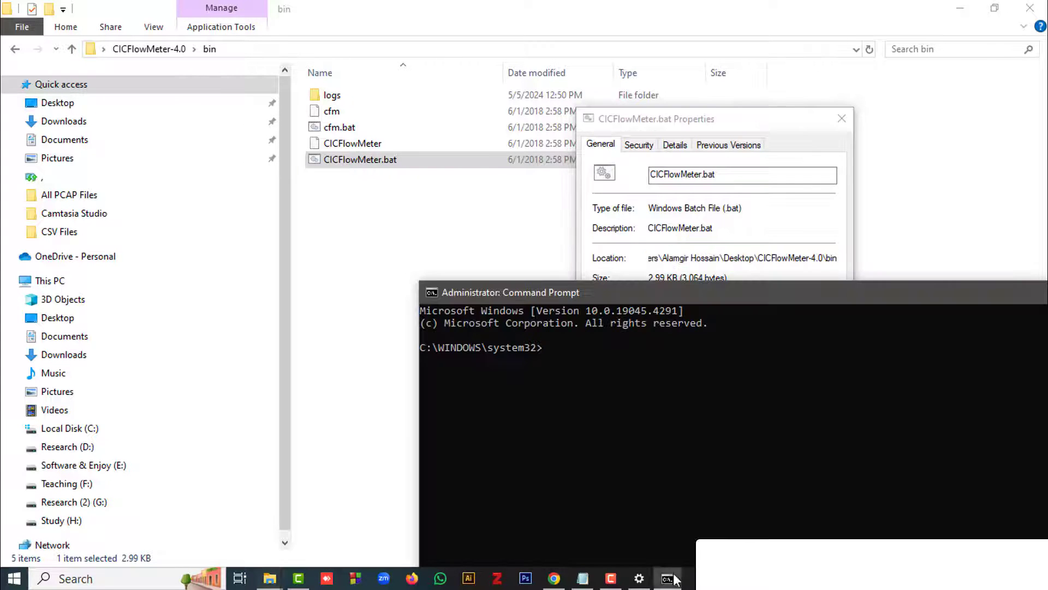
{"action": "left_click_drag", "start_coordinate": [648, 289], "coordinate": [638, 230]}
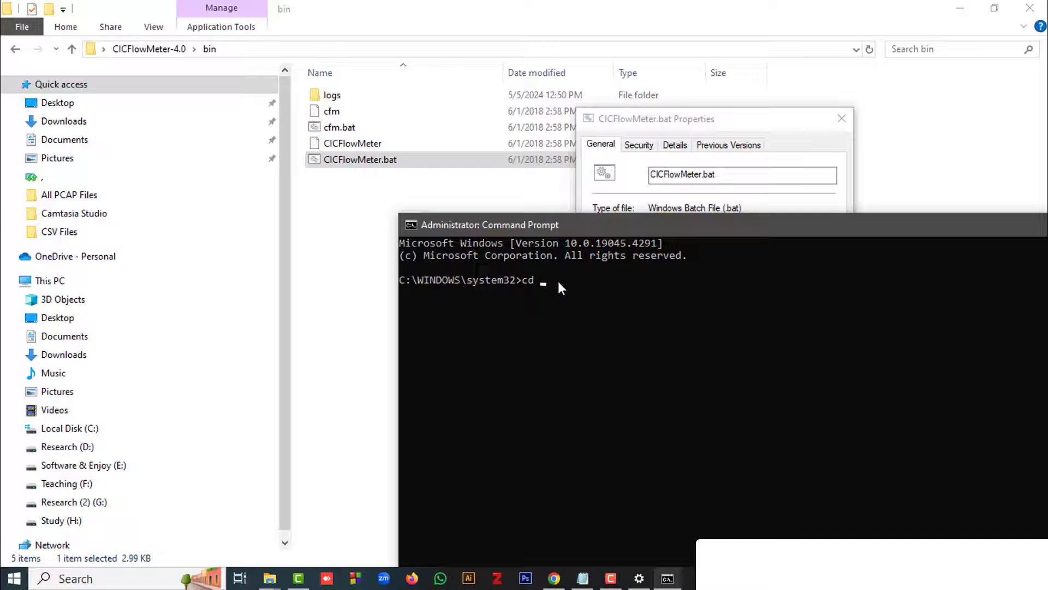
{"action": "type", "text": "cd"}
{"action": "key", "text": "ctrl+v"}
{"action": "key", "text": "Return"}
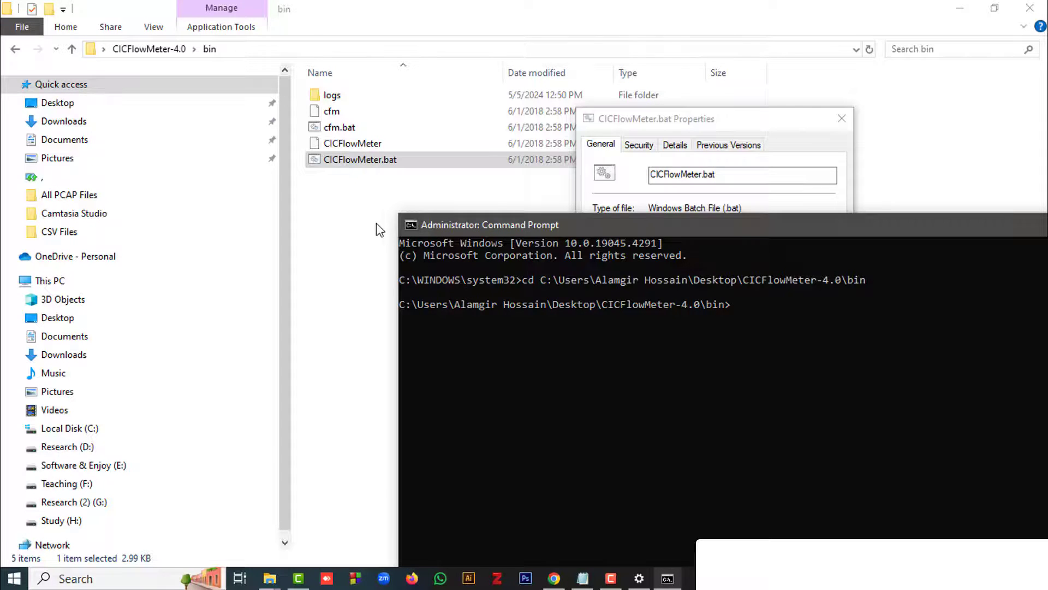
Step: Copy the file name CICFlowMeter.bat from the bin folder and run it as a command in the administrator Command Prompt
{"action": "left_click", "coordinate": [387, 161]}
{"action": "left_click", "coordinate": [378, 161]}
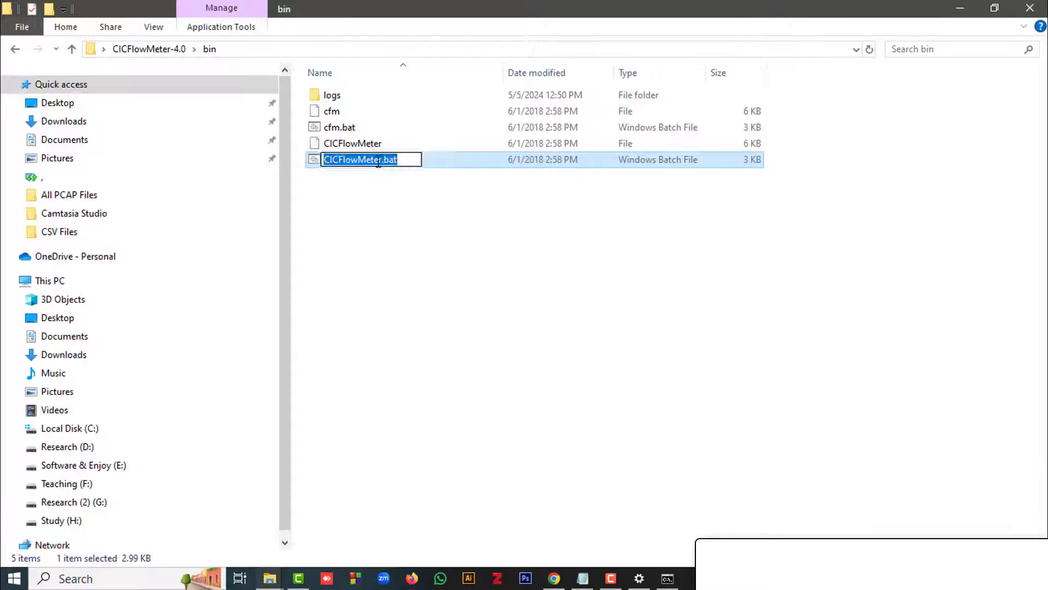
{"action": "right_click", "coordinate": [378, 163]}
{"action": "left_click", "coordinate": [431, 213]}
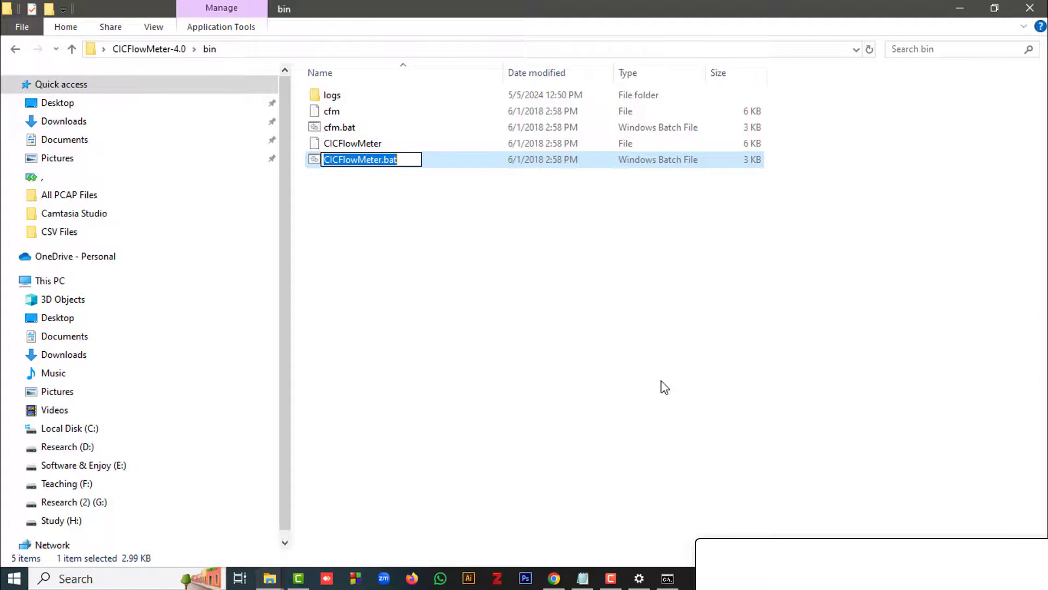
{"action": "left_click", "coordinate": [668, 577]}
{"action": "right_click", "coordinate": [783, 314]}
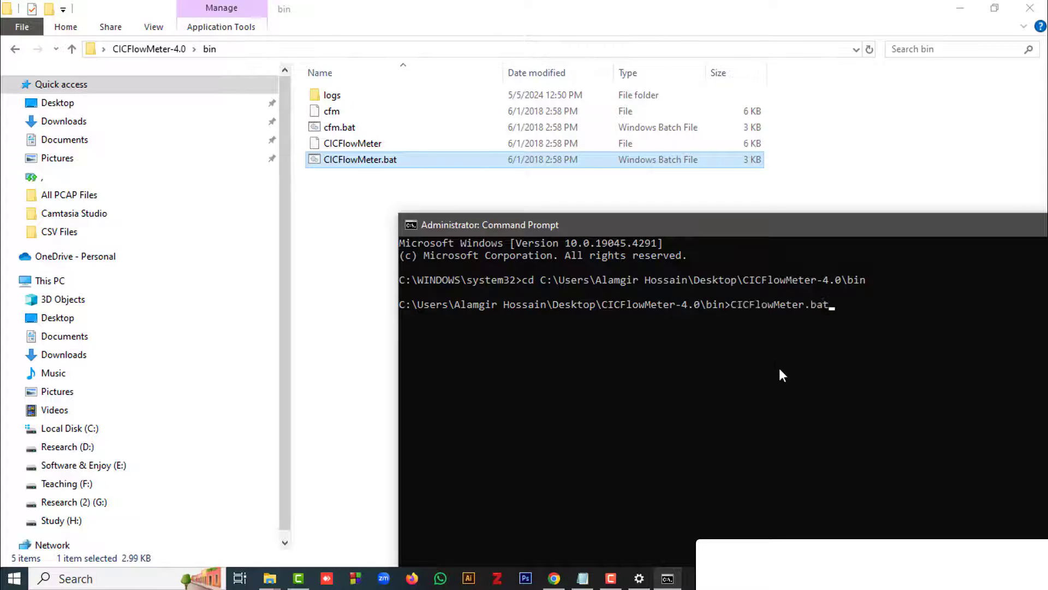
{"action": "key", "text": "Return"}
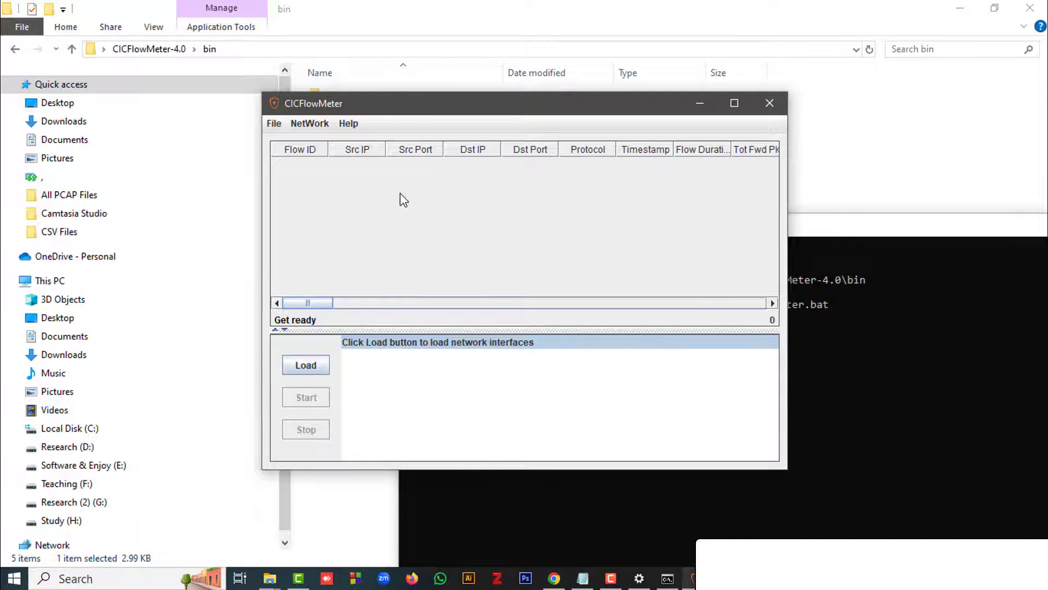
Step: Switch CICFlowMeter to the mode for processing pcap files, with Pcap dir and Output dir settings
{"action": "left_click", "coordinate": [314, 125]}
{"action": "left_click", "coordinate": [319, 143]}
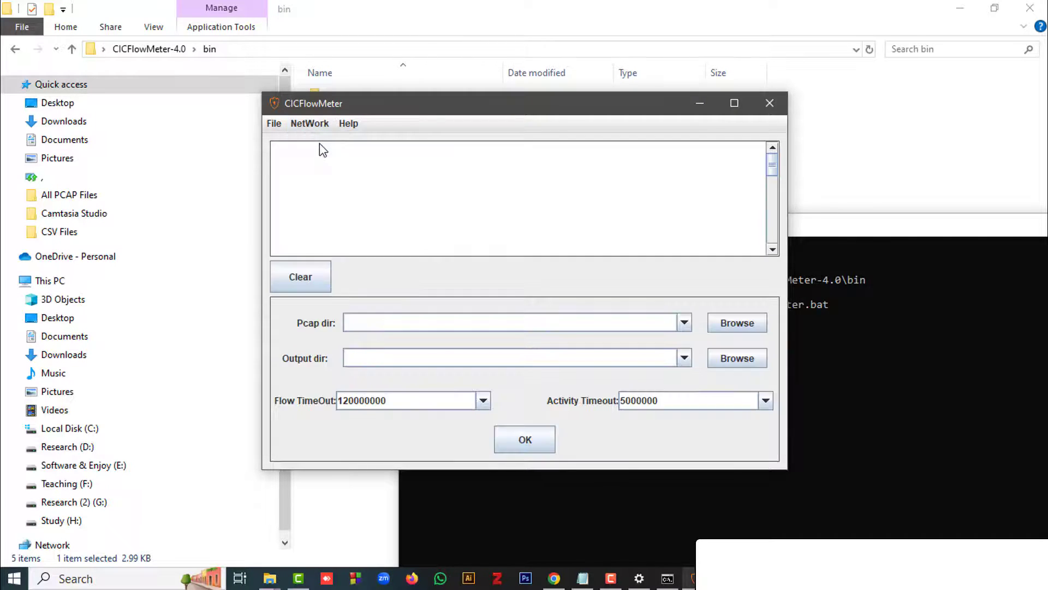